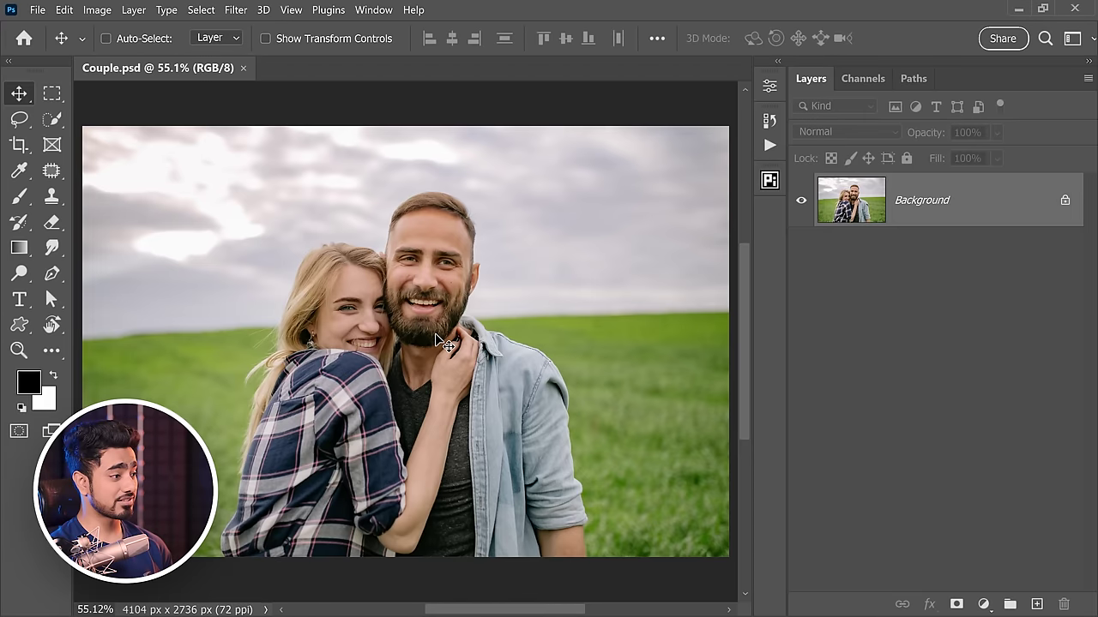
# Zoom in on the couple's faces, then fit the whole photo on screen
pyautogui.click(376, 407)
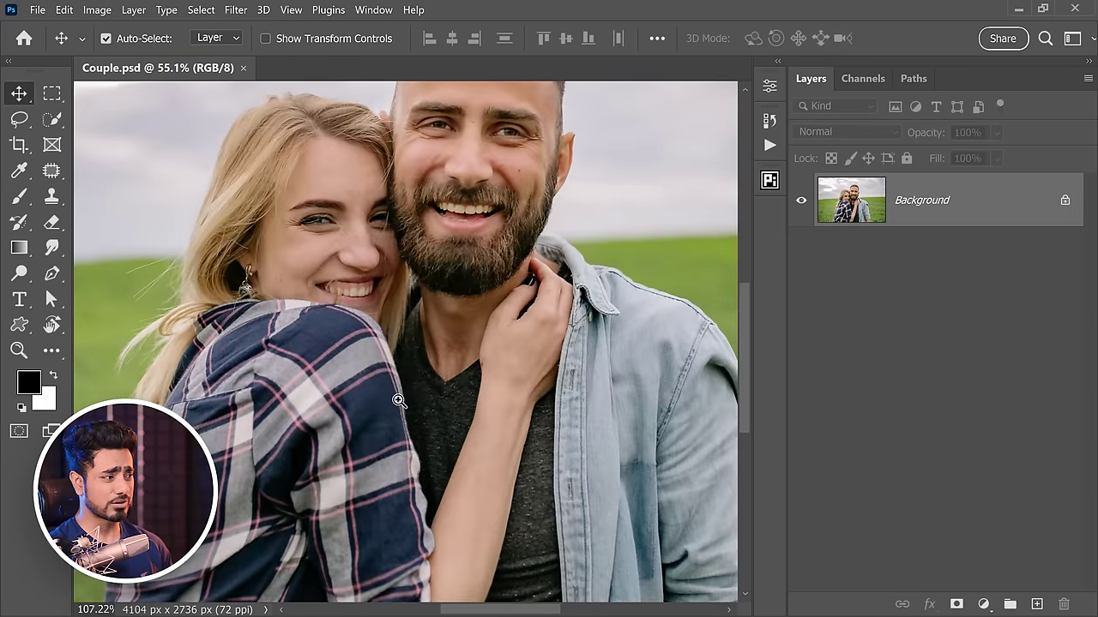
pyautogui.click(424, 342)
pyautogui.keyDown('alt'); pyautogui.click(419, 285); pyautogui.keyUp('alt')
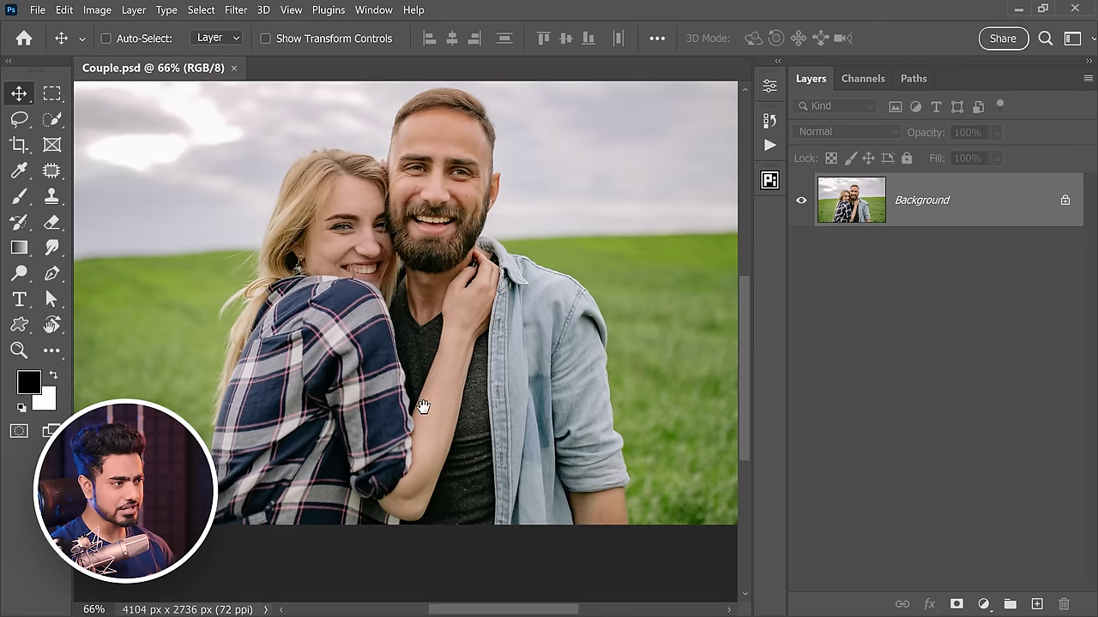
pyautogui.scroll(4, 401, 252)
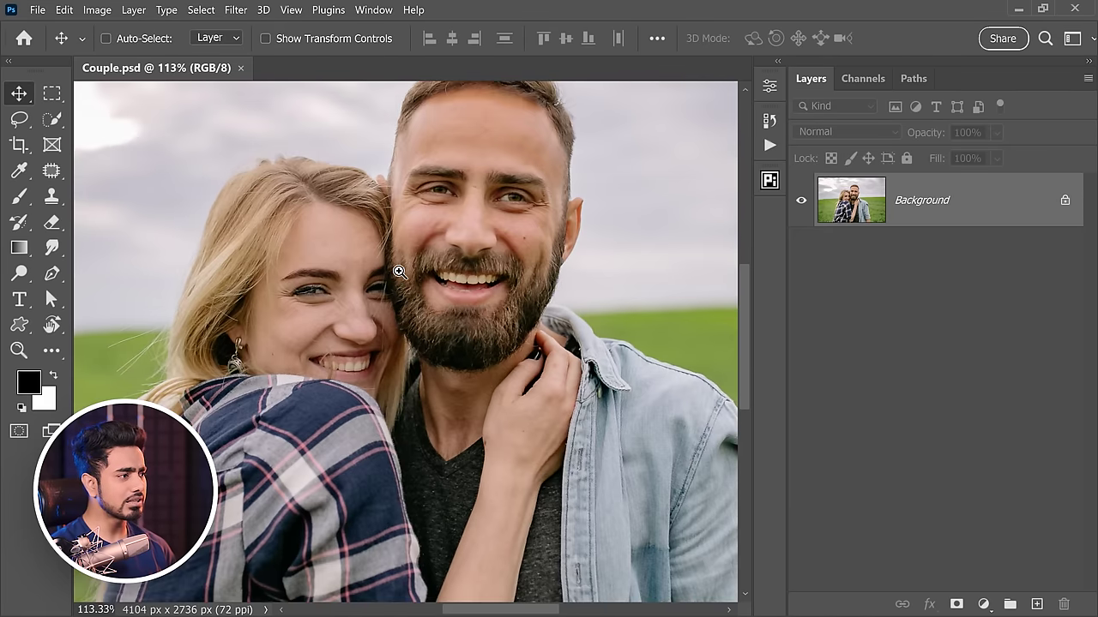
pyautogui.hotkey('ctrl', '0')
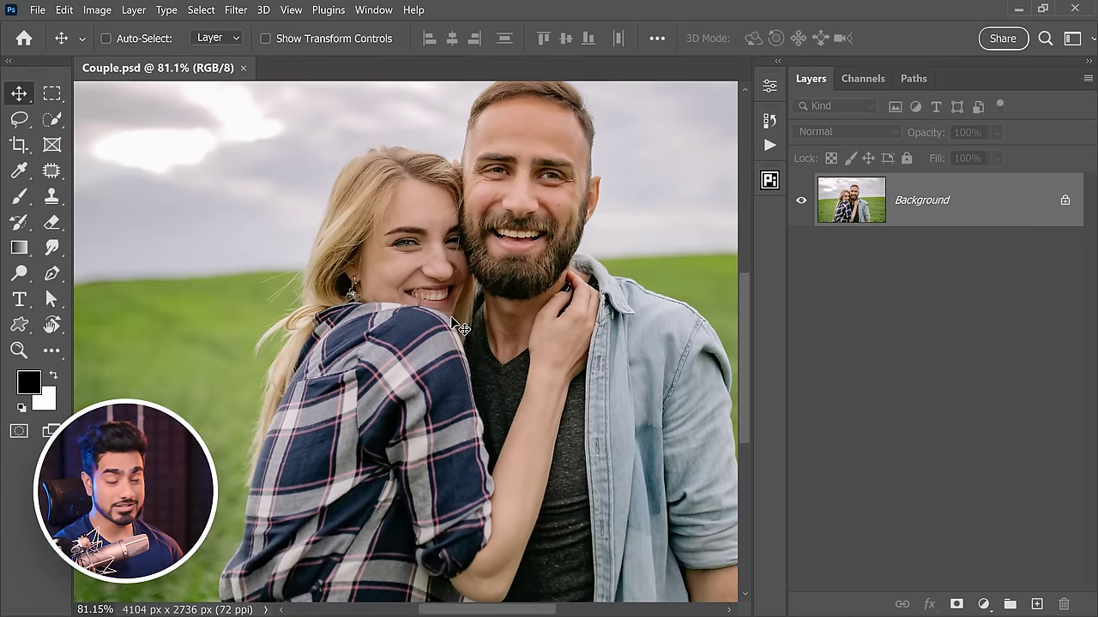
pyautogui.scroll(6, 428, 376)
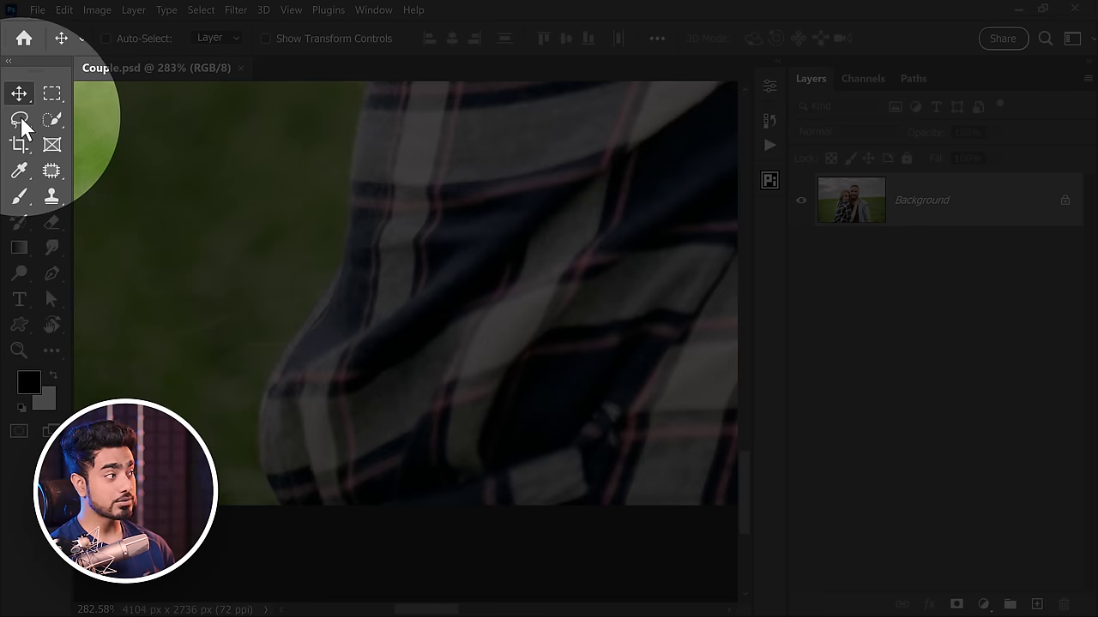
# Trace a freehand Lasso selection around the woman along her edge with the man
pyautogui.click(20, 120)
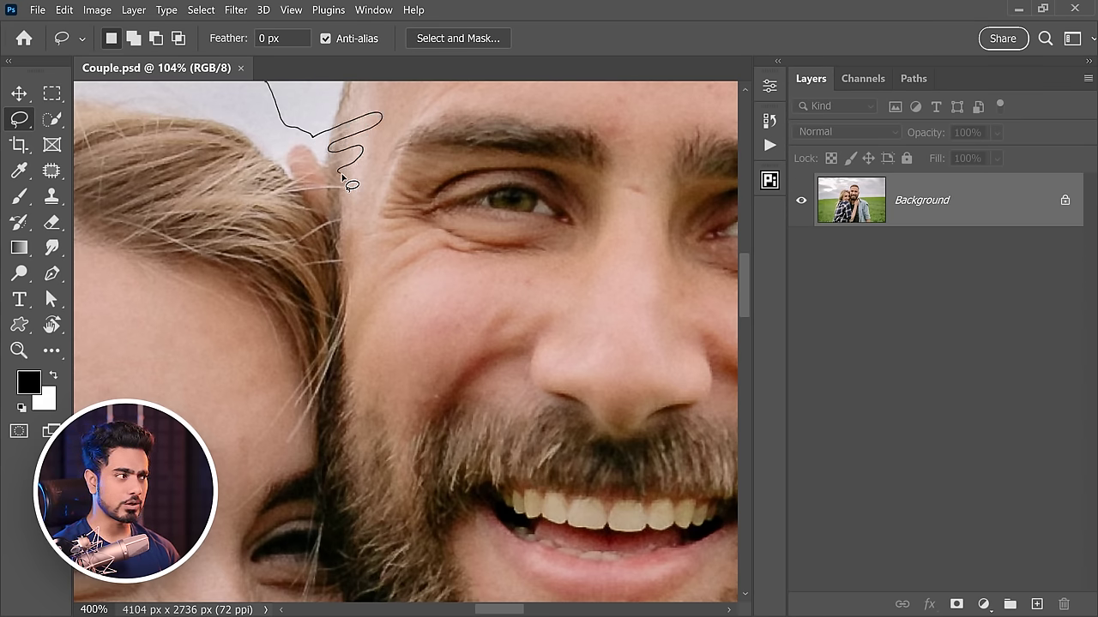
pyautogui.scroll(-2, 343, 203)
pyautogui.moveTo(343, 203)
pyautogui.mouseDown()
pyautogui.moveTo(345, 168)
pyautogui.moveTo(360, 232)
pyautogui.mouseUp()
pyautogui.moveTo(337, 337); pyautogui.dragTo(293, 177)
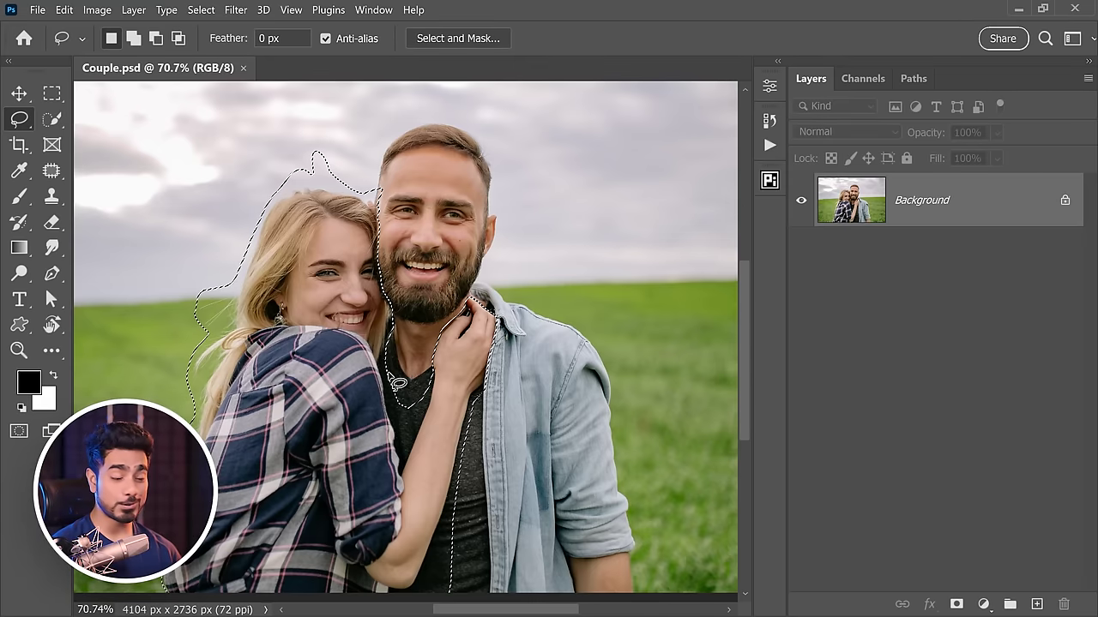
pyautogui.scroll(5, 391, 381)
pyautogui.moveTo(417, 390); pyautogui.dragTo(379, 294)
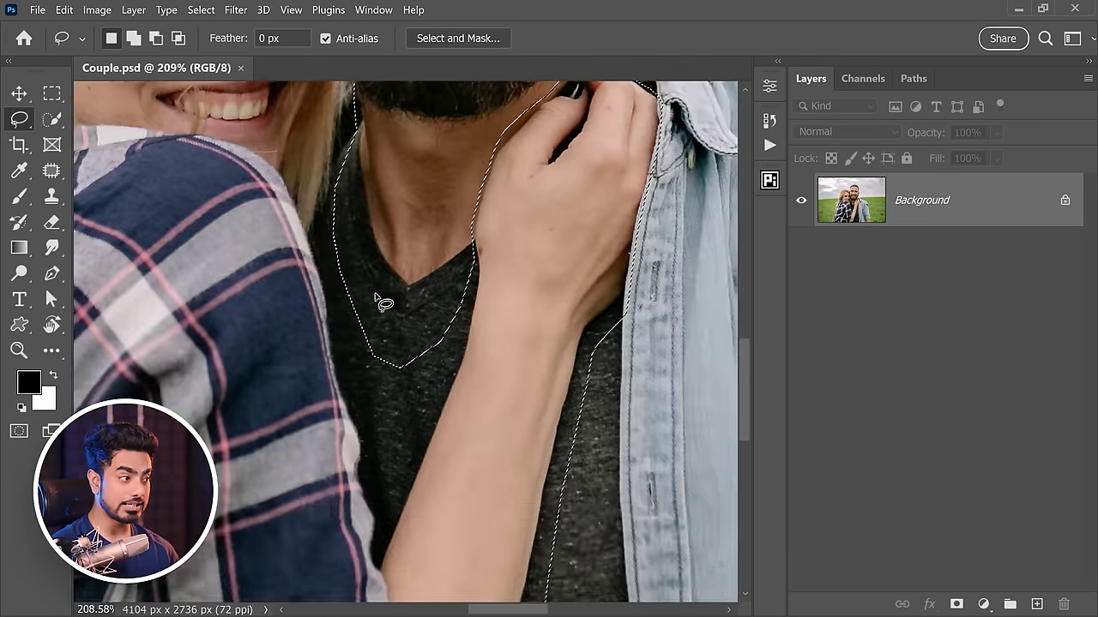
pyautogui.moveTo(537, 280); pyautogui.dragTo(475, 249)
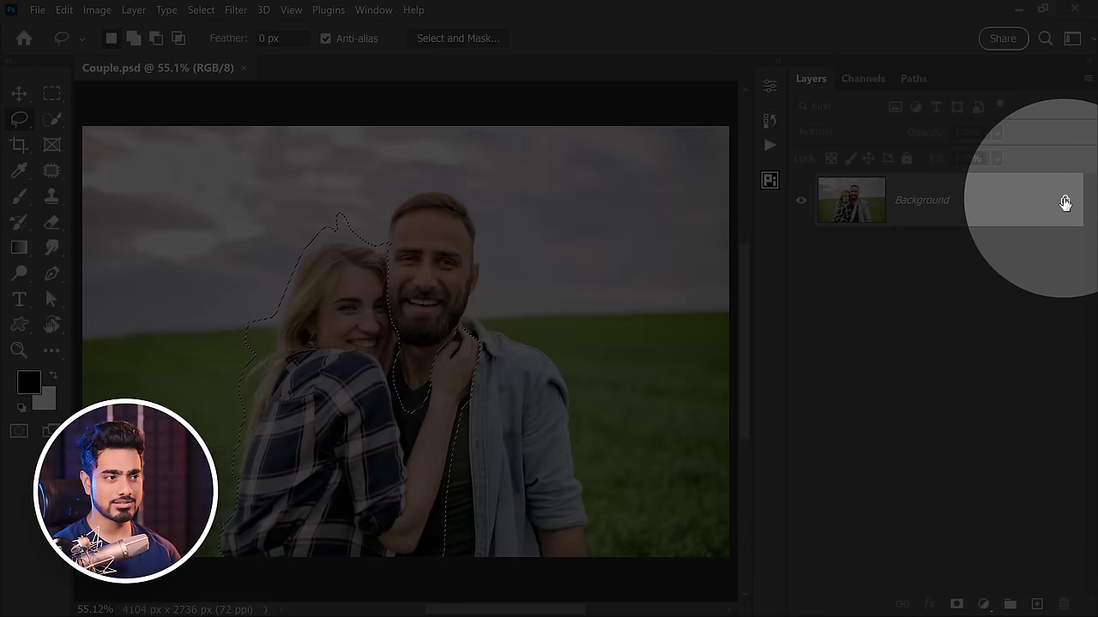
# Unlock the layer, delete the woman, crop to a 1:1 2736 × 2736 square, and open File > Export
pyautogui.click(1062, 206)
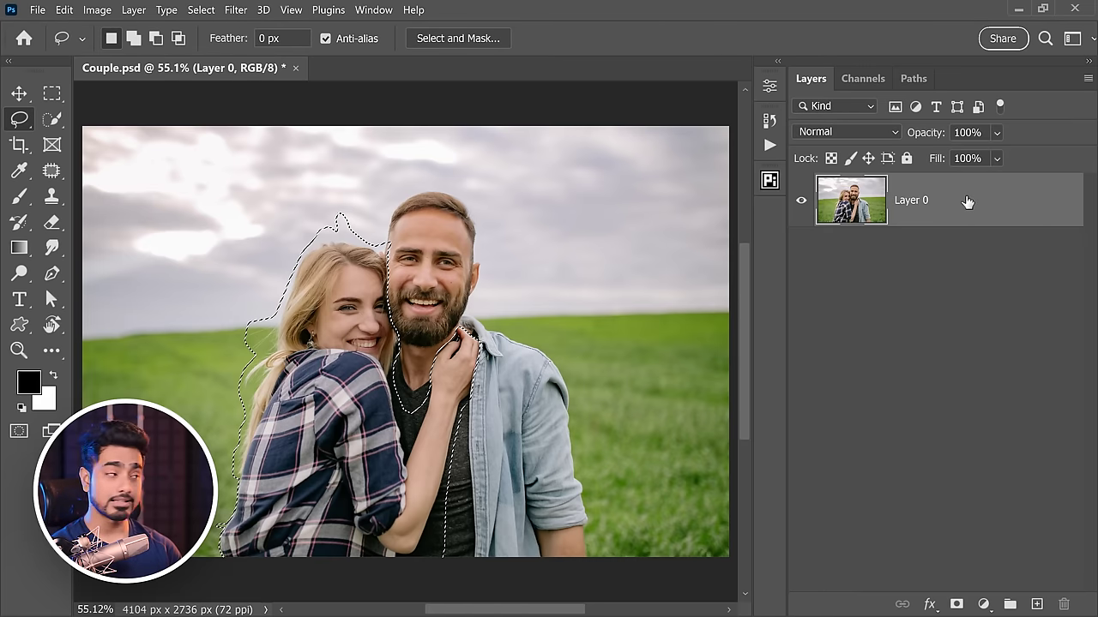
pyautogui.press('Delete')
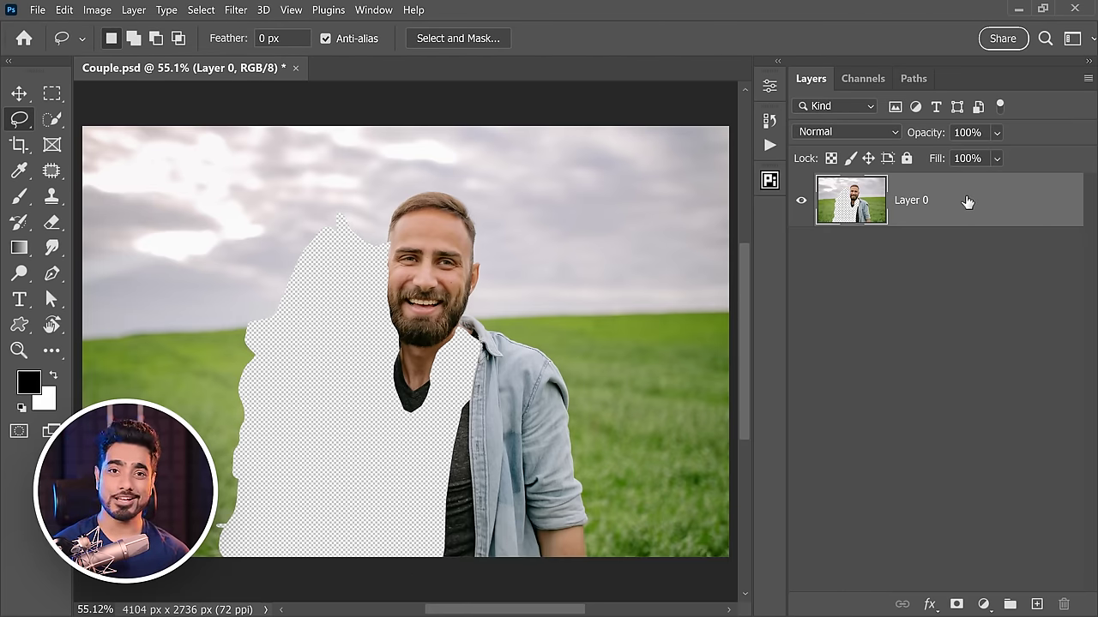
pyautogui.press('c')
pyautogui.click(169, 39)
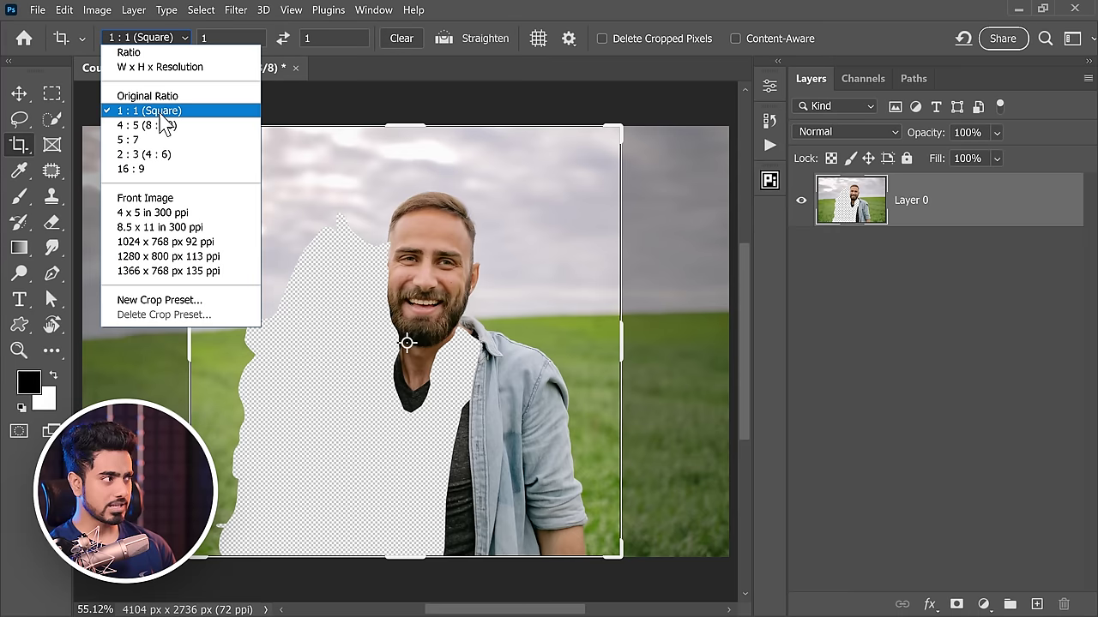
pyautogui.click(160, 114)
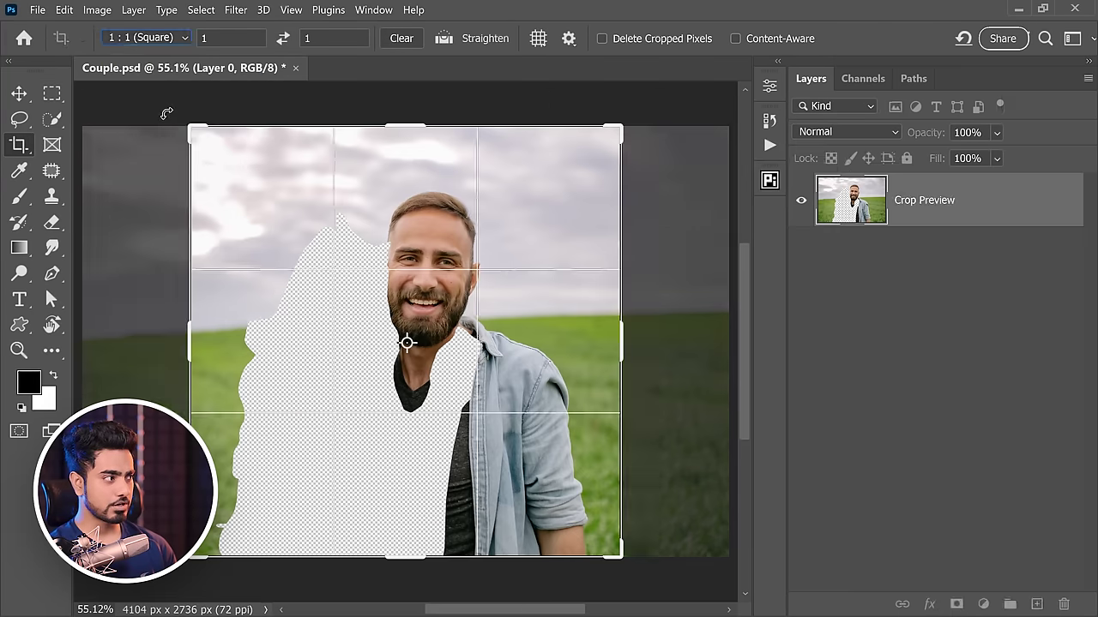
pyautogui.press('Return')
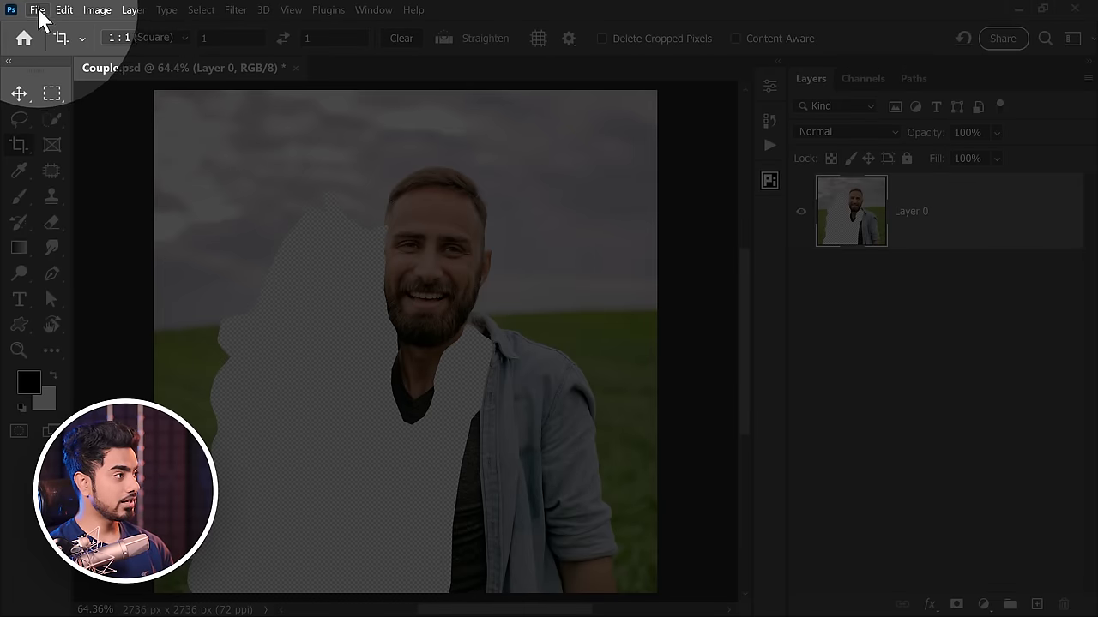
pyautogui.click(38, 10)
pyautogui.moveTo(203, 296)
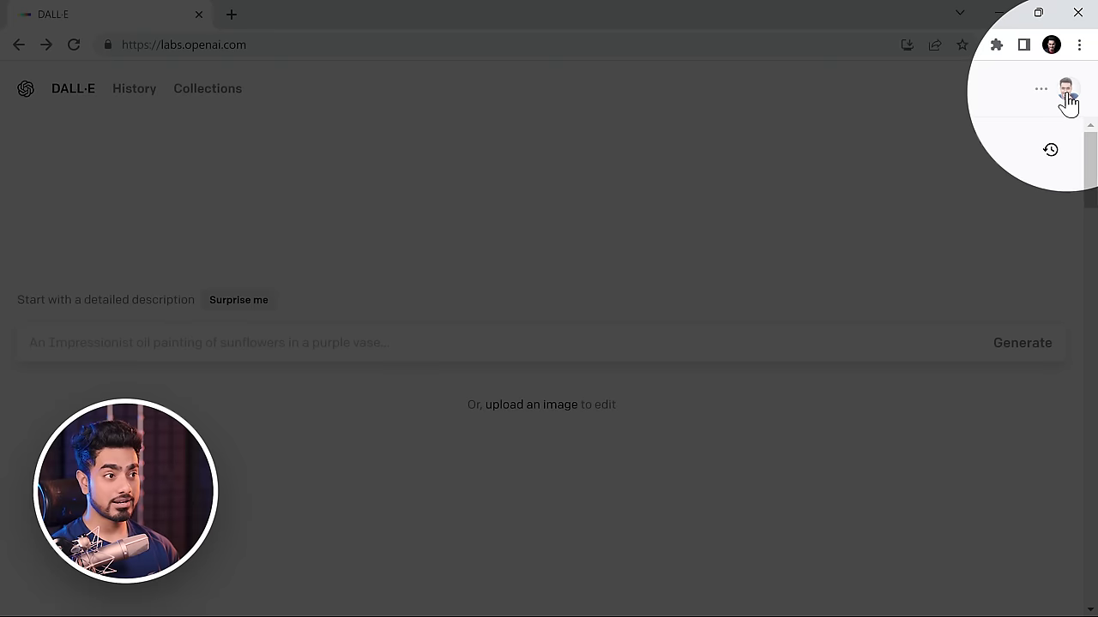
# Upload For Processing.png to DALL·E, accept the square crop, and open it in the editor
pyautogui.click(1066, 91)
pyautogui.click(1009, 137)
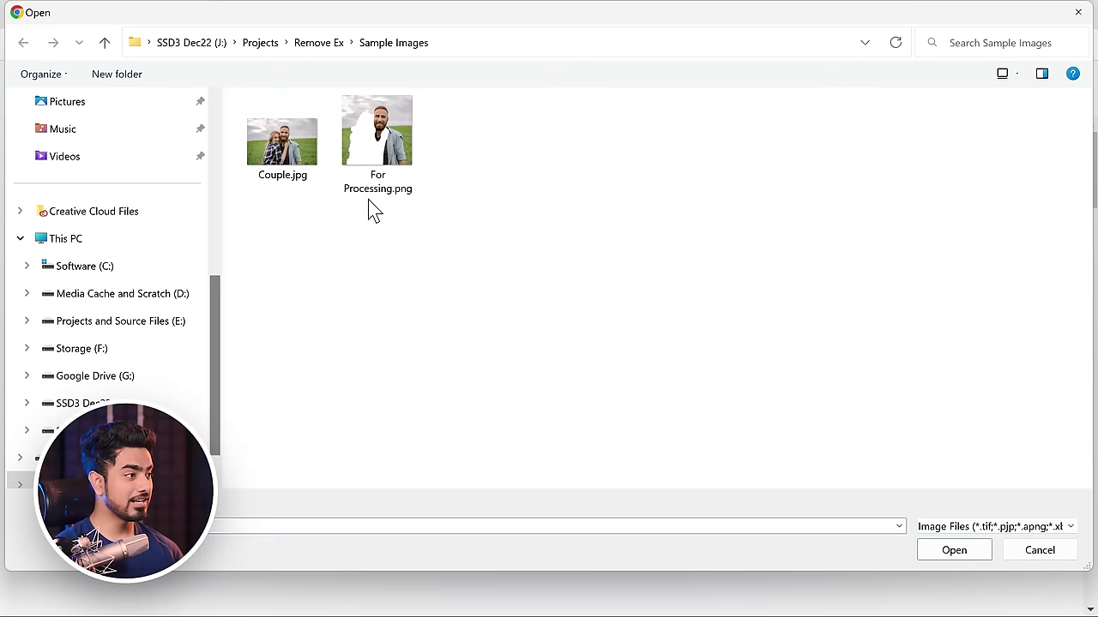
pyautogui.click(371, 128)
pyautogui.click(955, 553)
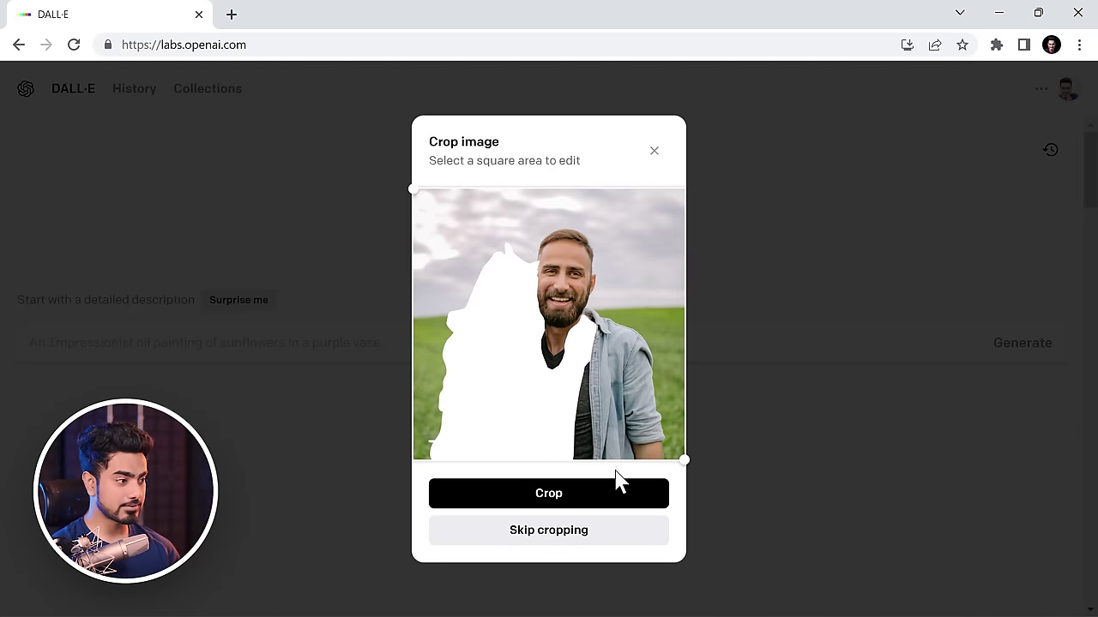
pyautogui.click(572, 501)
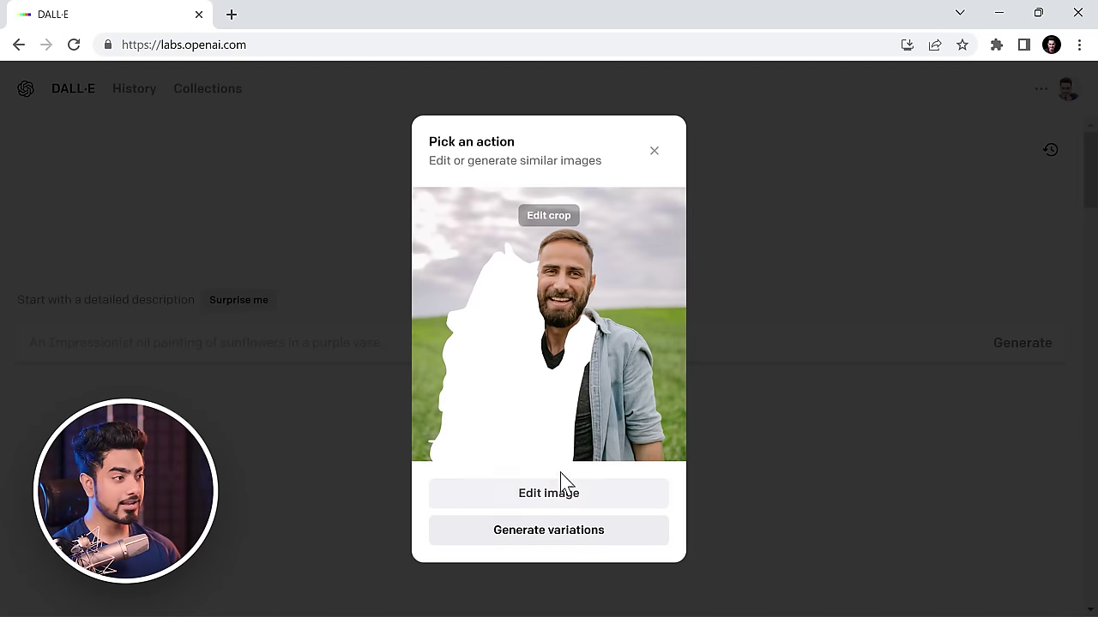
pyautogui.click(549, 494)
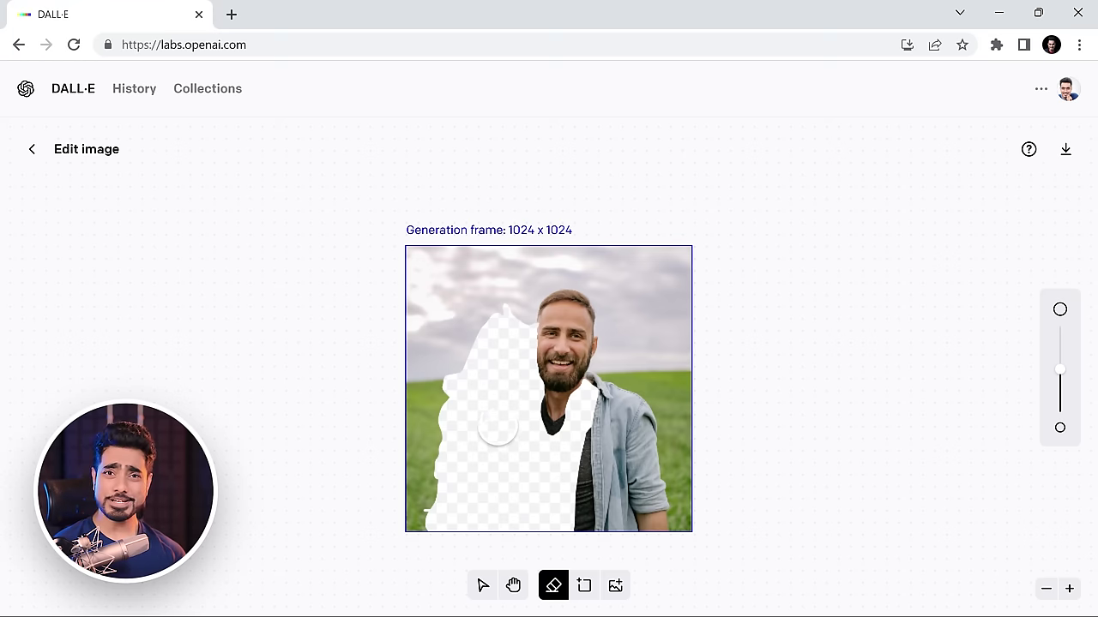
# Erase and undo a test patch, then enter the prompt 'portrait of bearded man outdoor'
pyautogui.moveTo(498, 420); pyautogui.dragTo(493, 424)
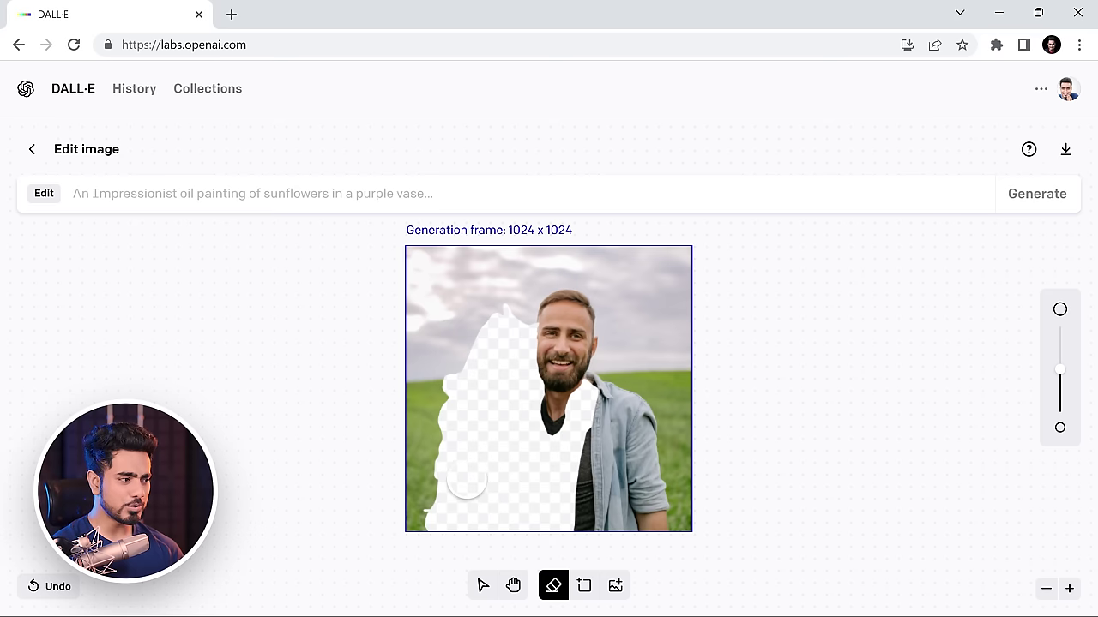
pyautogui.hotkey('ctrl', 'z')
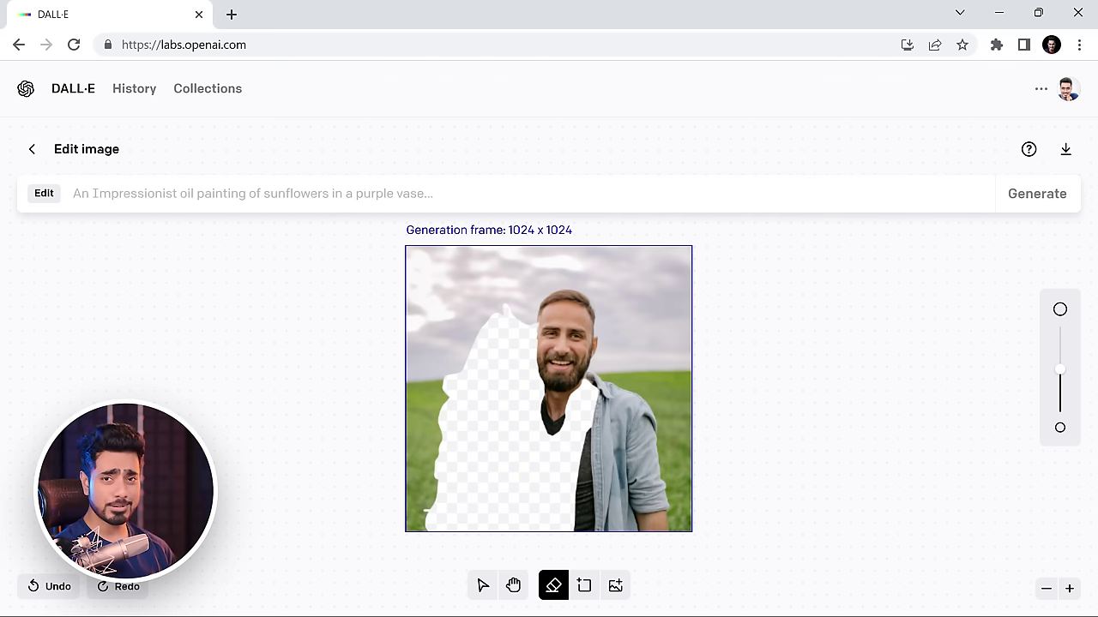
pyautogui.write('portrait of bearded man outdoor')
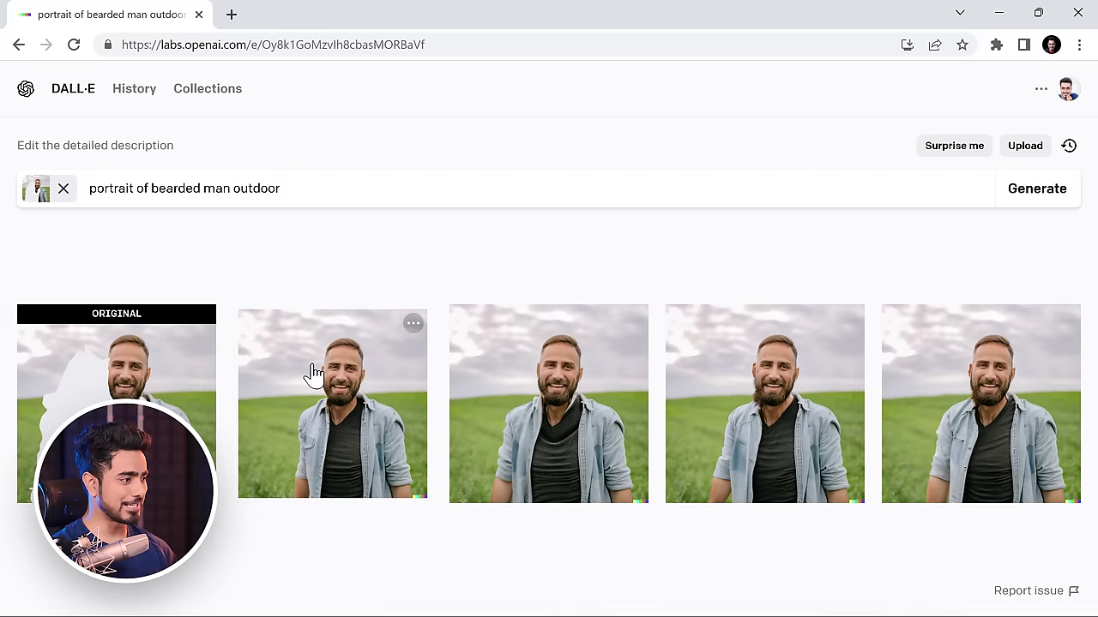
# Open the second variation and browse forward and back through the generated results
pyautogui.click(313, 377)
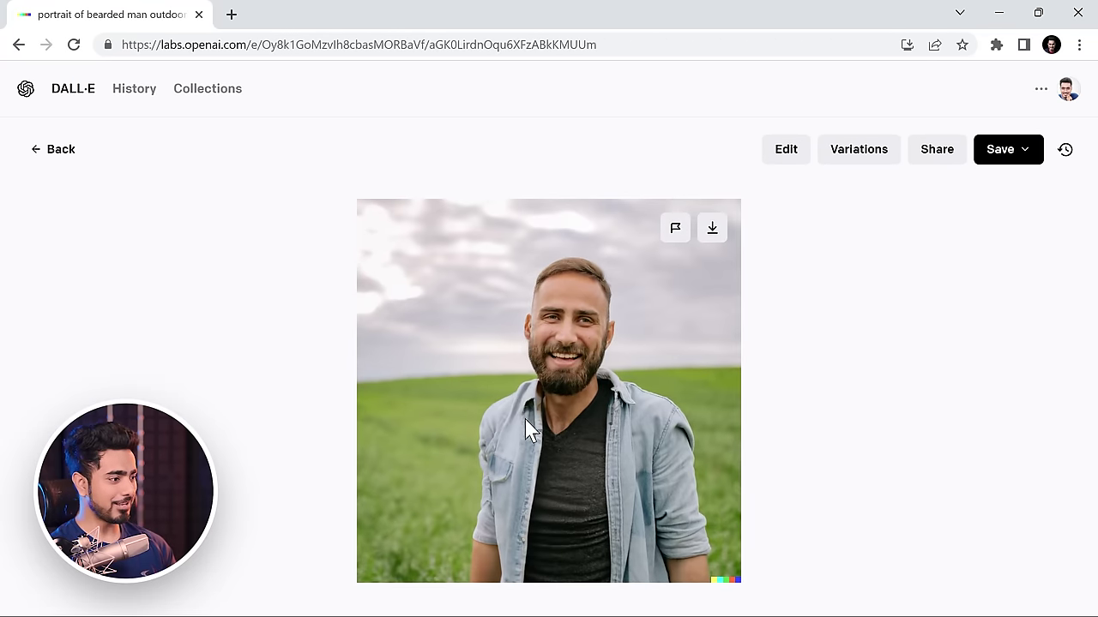
pyautogui.click(1066, 394)
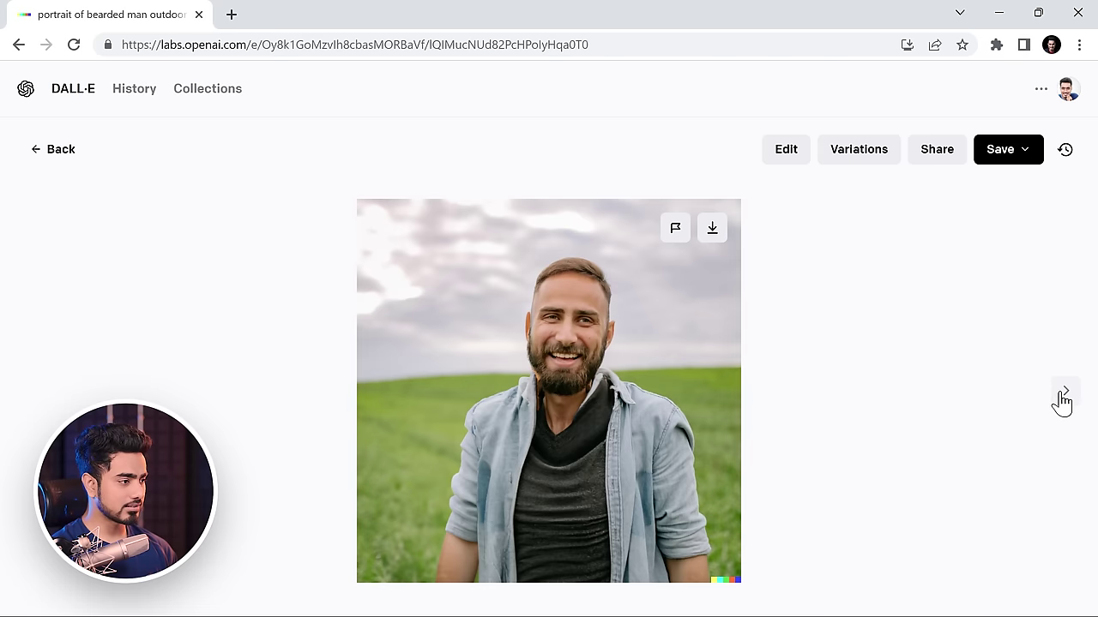
pyautogui.click(1066, 396)
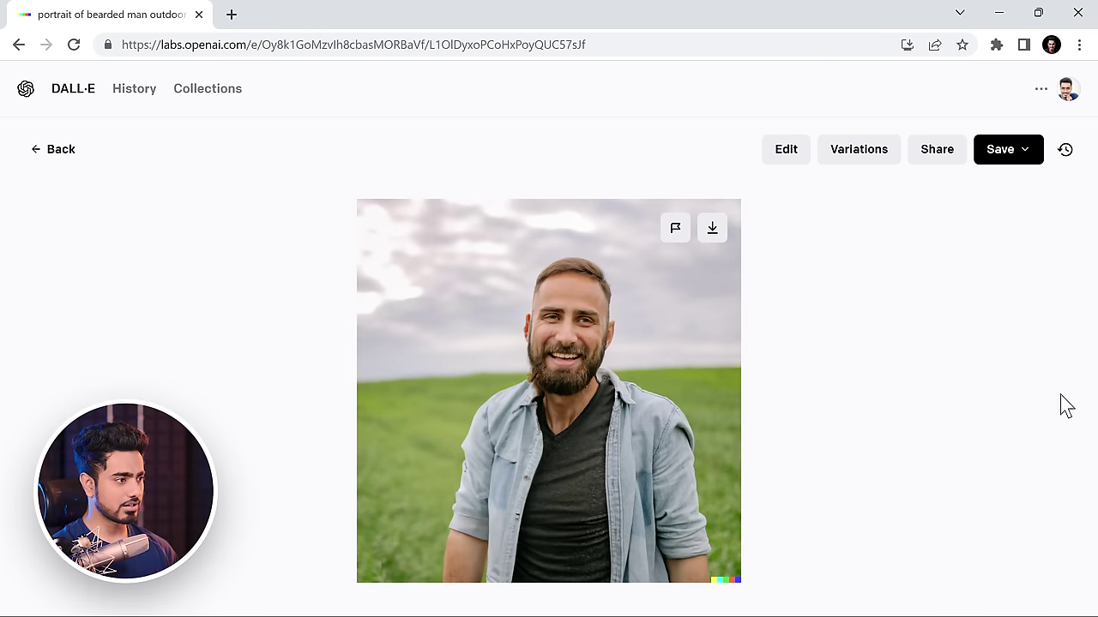
pyautogui.click(29, 395)
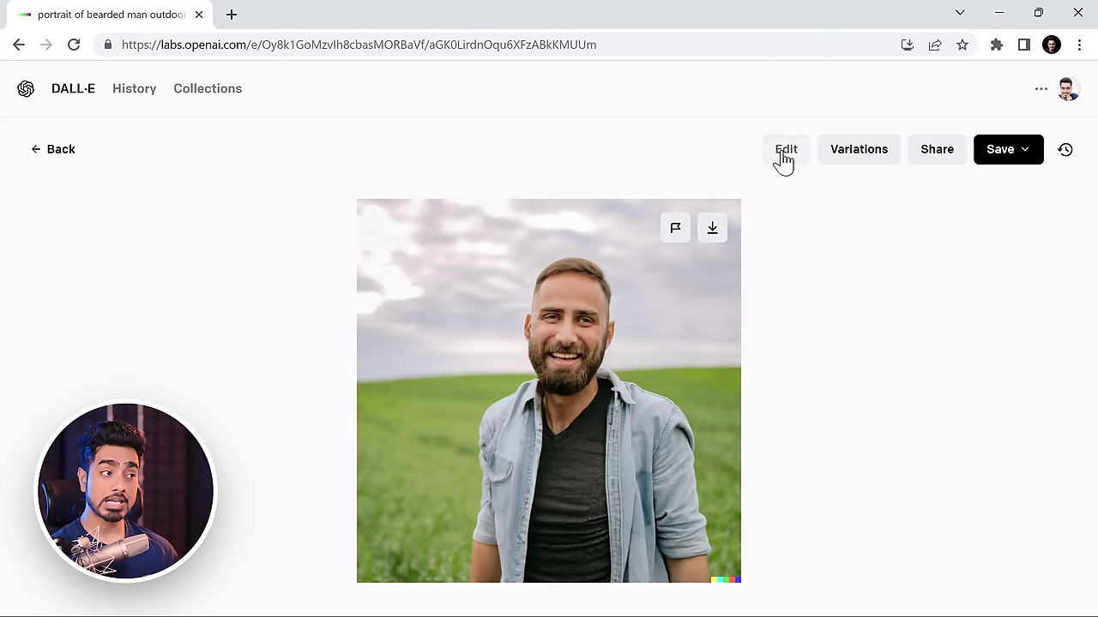
# Open the chosen variation for editing, zoom in over the beard, and pick the Eraser
pyautogui.click(783, 154)
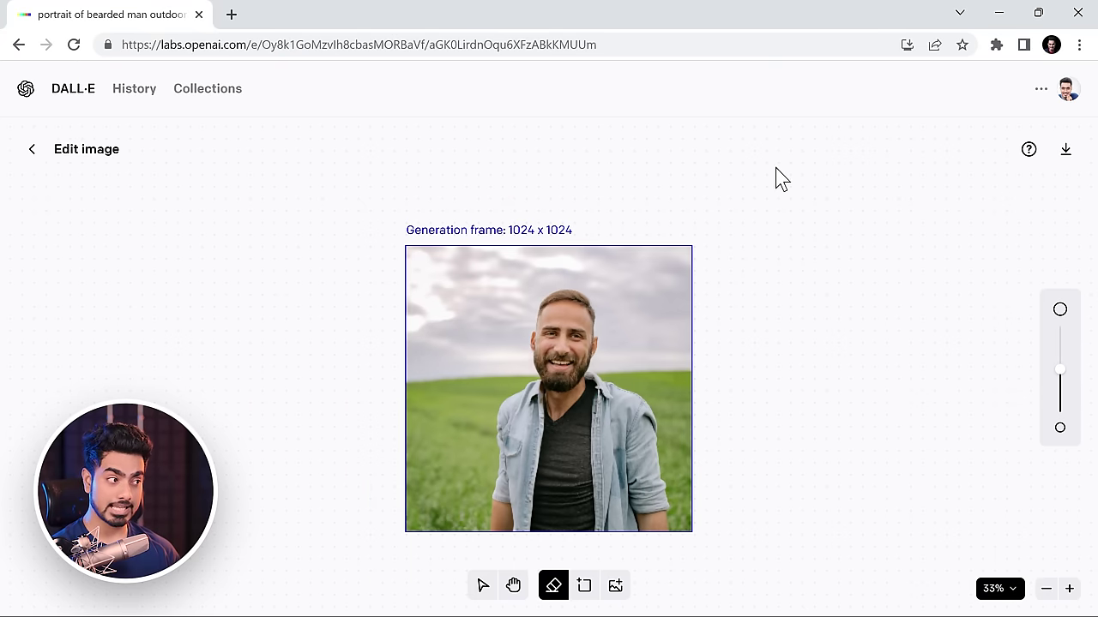
pyautogui.scroll(8, 464, 349)
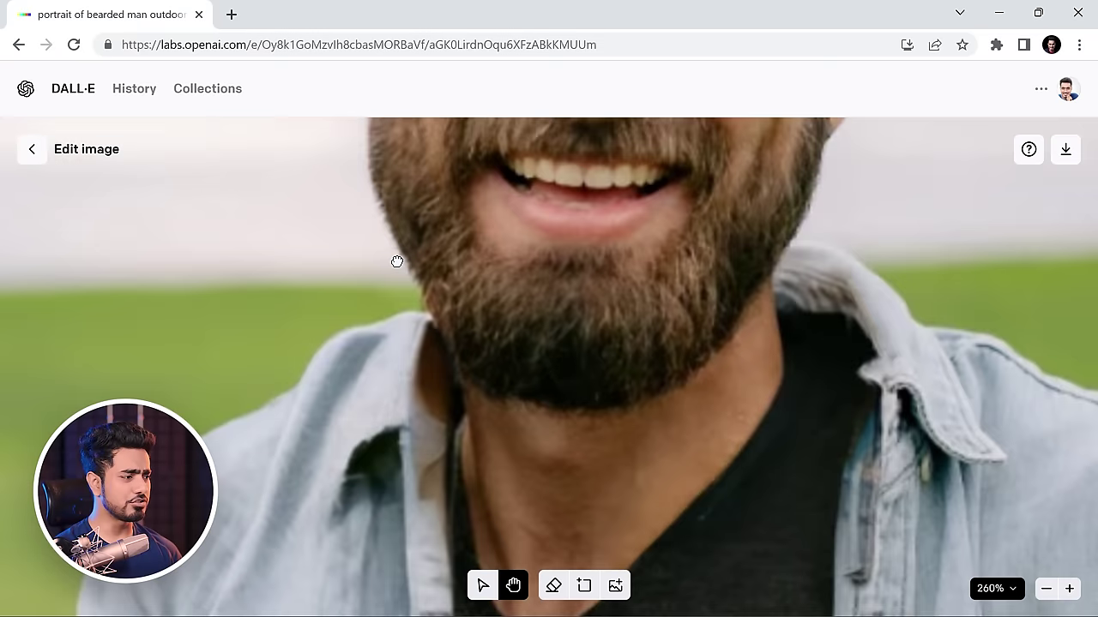
pyautogui.moveTo(434, 361)
pyautogui.mouseDown()
pyautogui.moveTo(398, 313)
pyautogui.moveTo(425, 423)
pyautogui.mouseUp()
pyautogui.press('e')
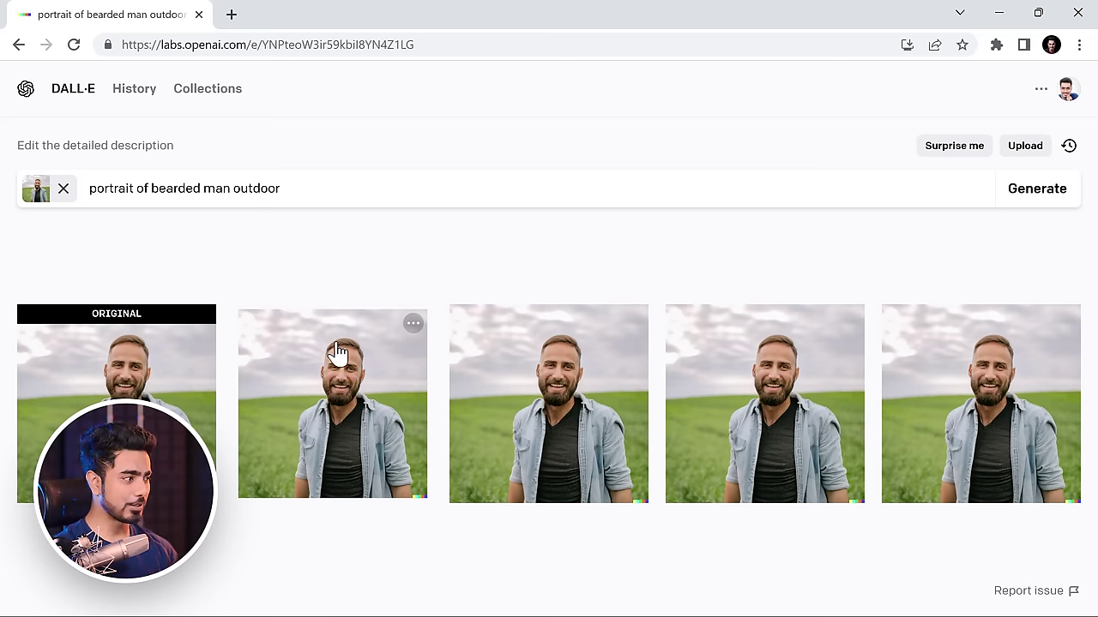
# Open the second new variation and step through the rest of the set
pyautogui.click(337, 352)
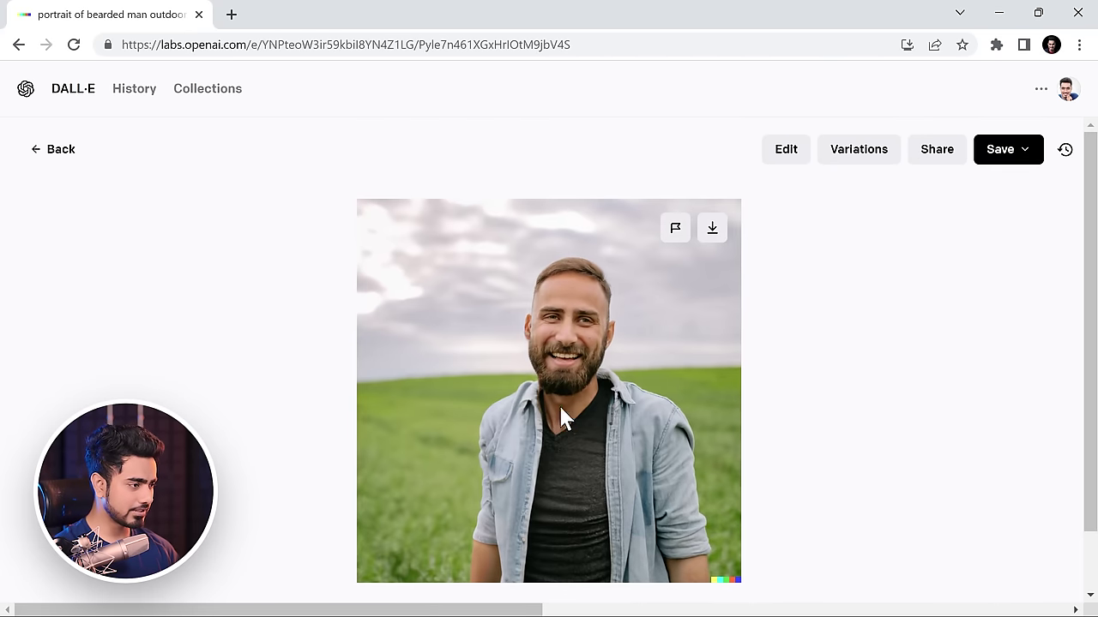
pyautogui.click(1063, 397)
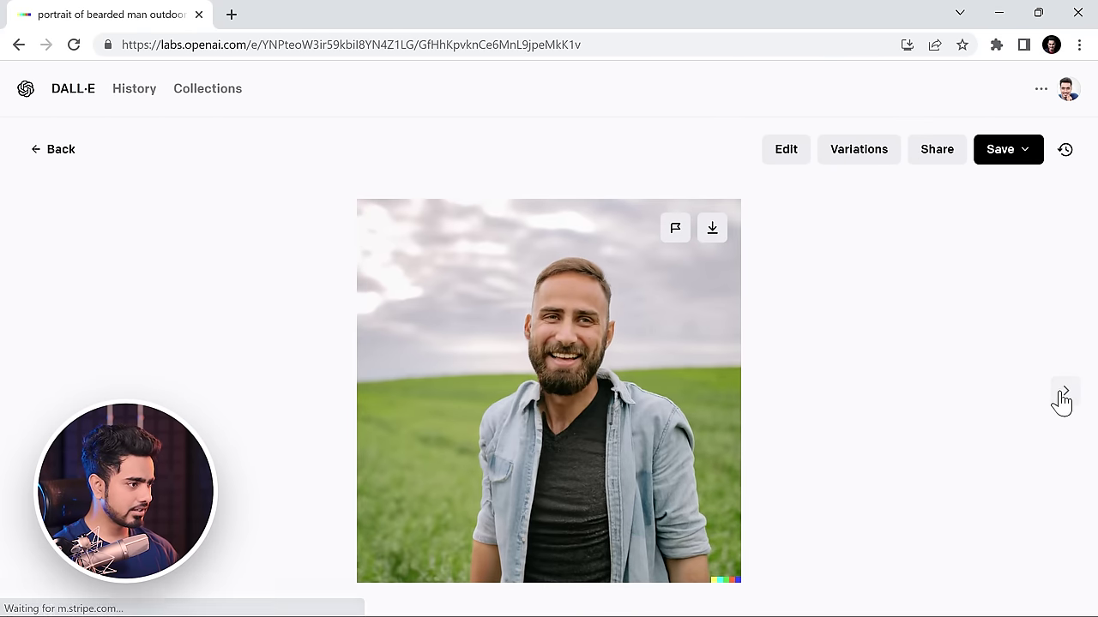
pyautogui.click(1063, 398)
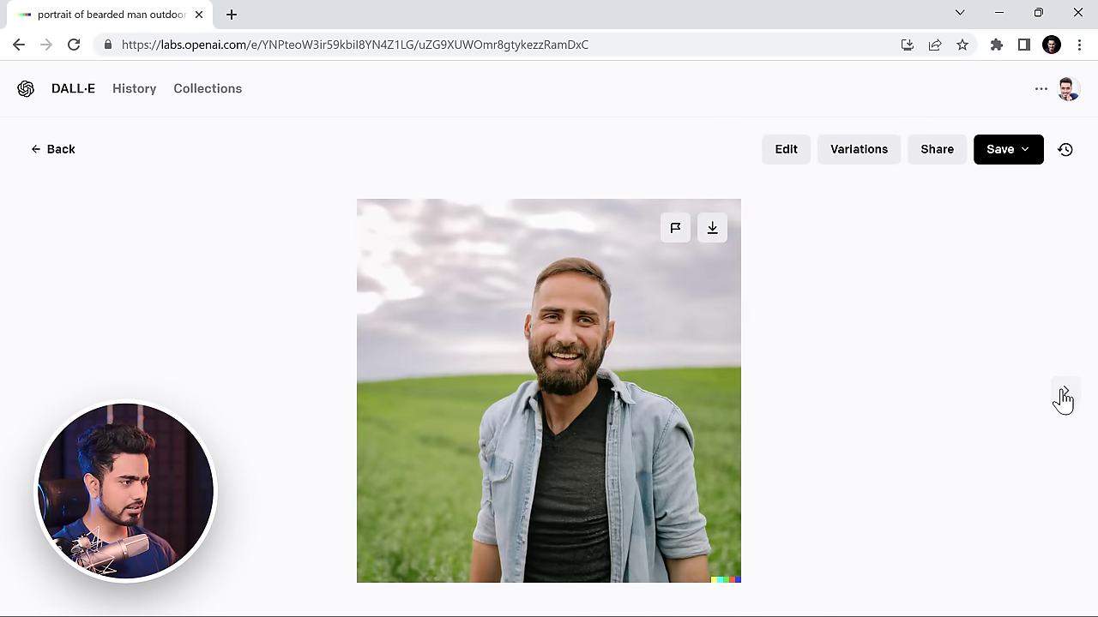
pyautogui.click(1063, 397)
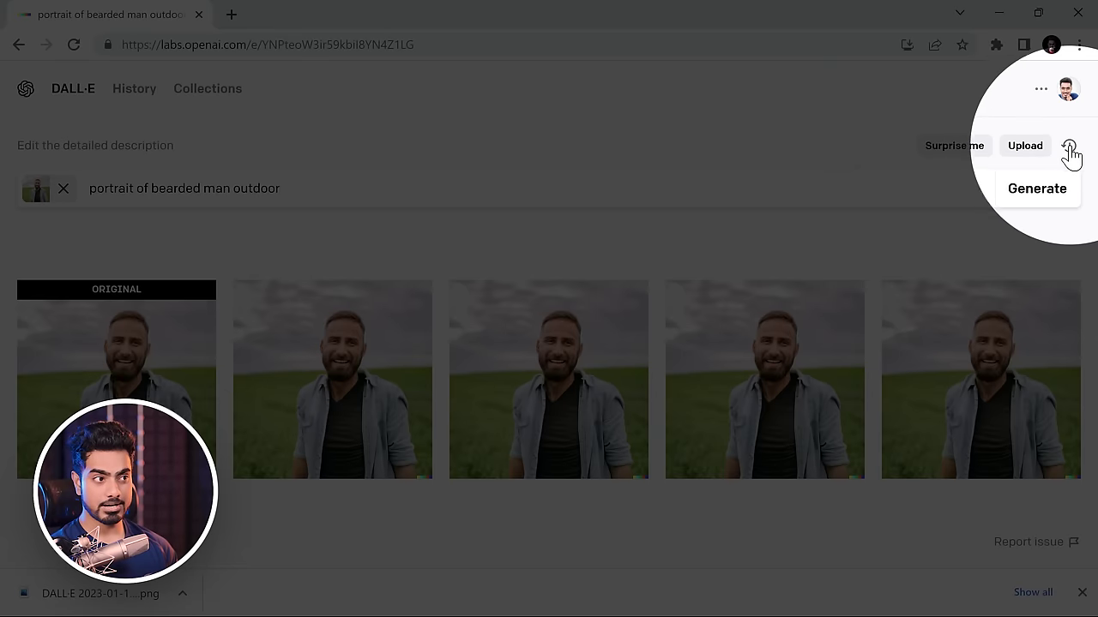
# Switch to the earlier variation set from History and open its image 2
pyautogui.click(1070, 147)
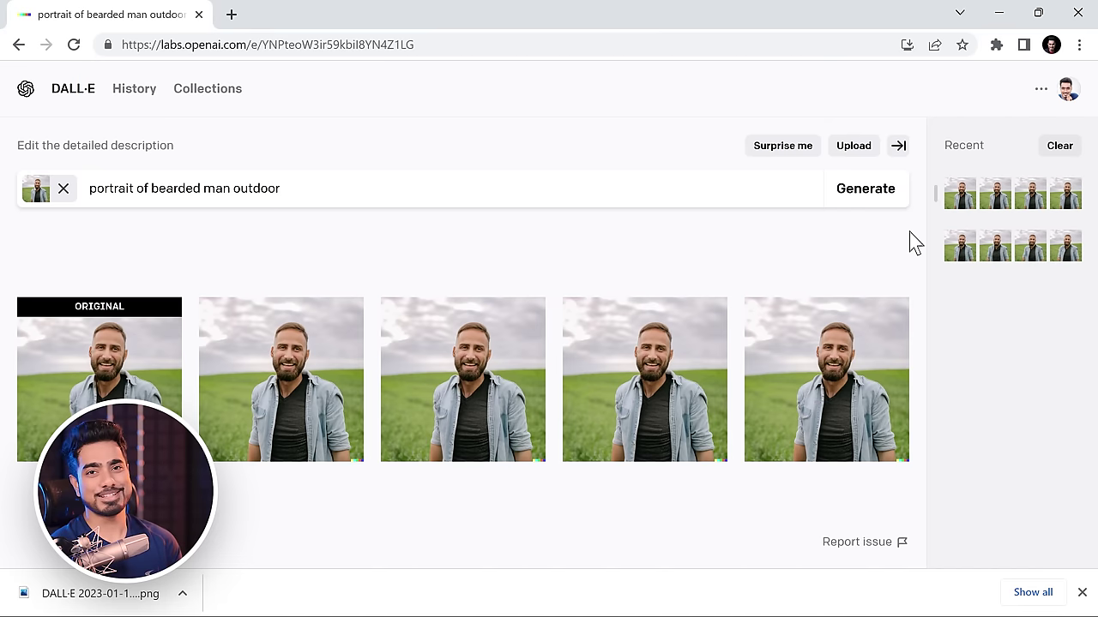
pyautogui.click(967, 242)
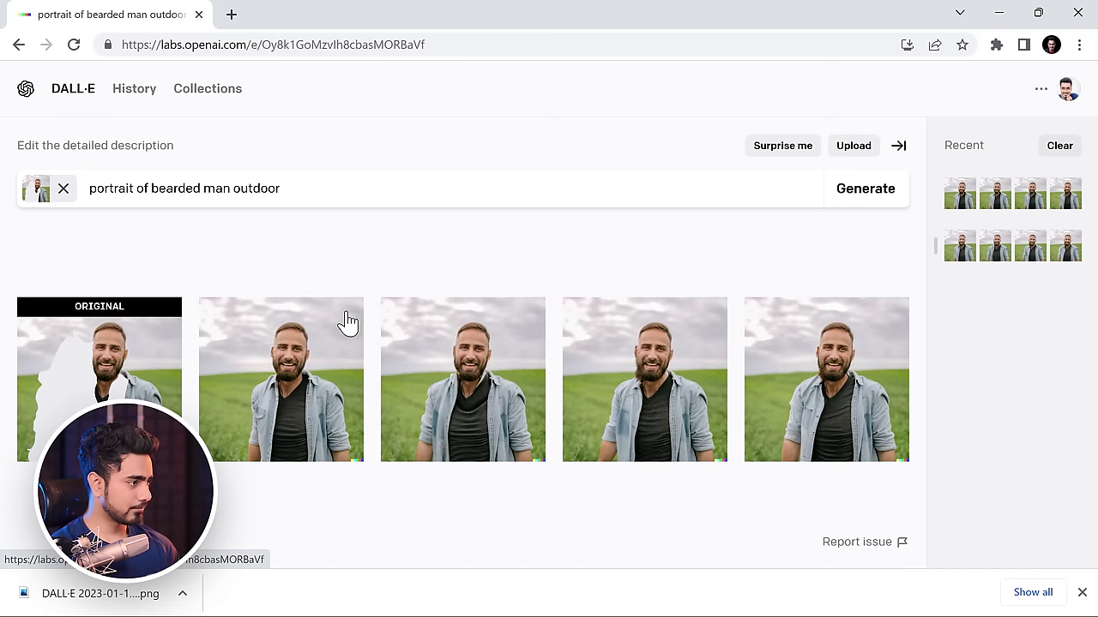
pyautogui.click(315, 383)
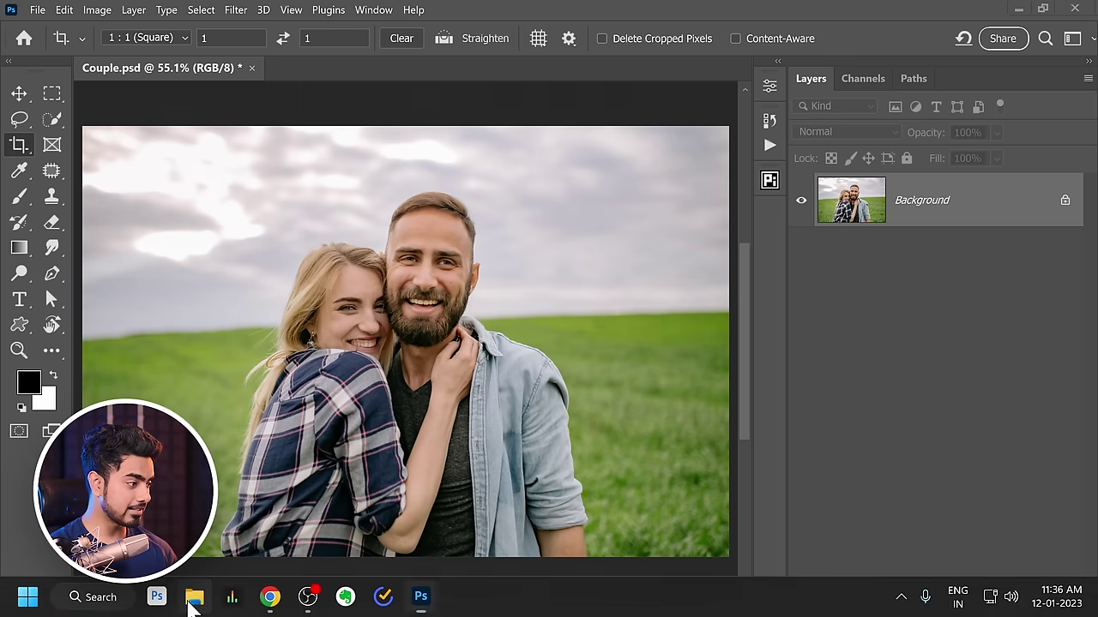
# Drag both downloaded DALL·E PNGs from File Explorer into Couple.psd and commit them
pyautogui.click(211, 603)
pyautogui.moveTo(573, 281); pyautogui.dragTo(673, 176)
pyautogui.moveTo(540, 504); pyautogui.dragTo(394, 360)
pyautogui.press('Return')
pyautogui.press('Return')
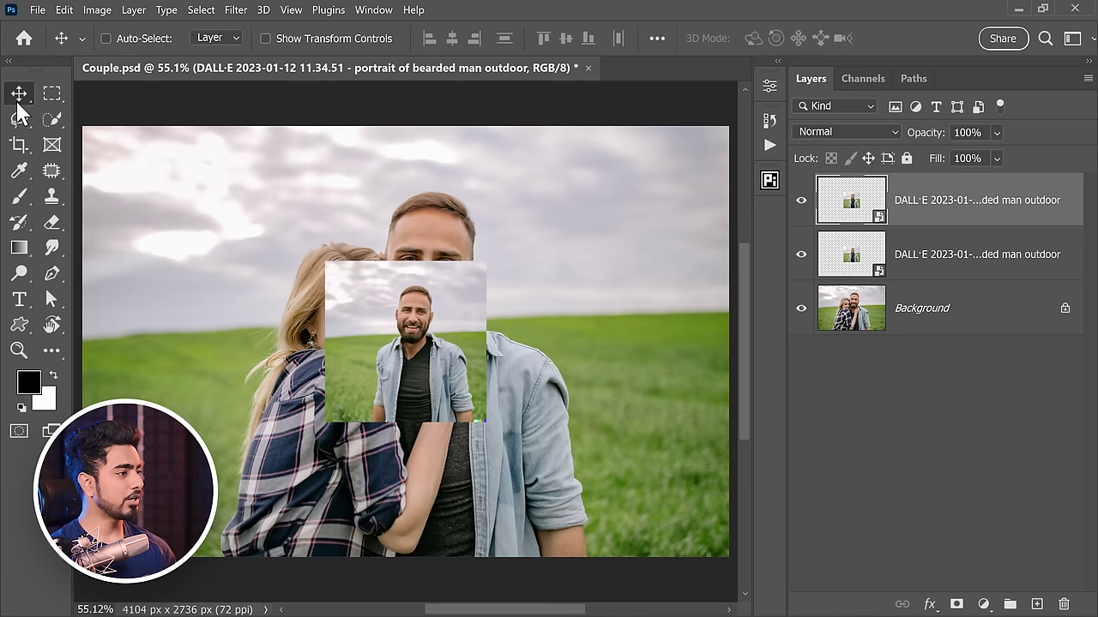
# Scale both DALL·E layers together to cover the canvas, then select both layers
pyautogui.keyDown('shift'); pyautogui.click(984, 247); pyautogui.keyUp('shift')
pyautogui.hotkey('ctrl', 't')
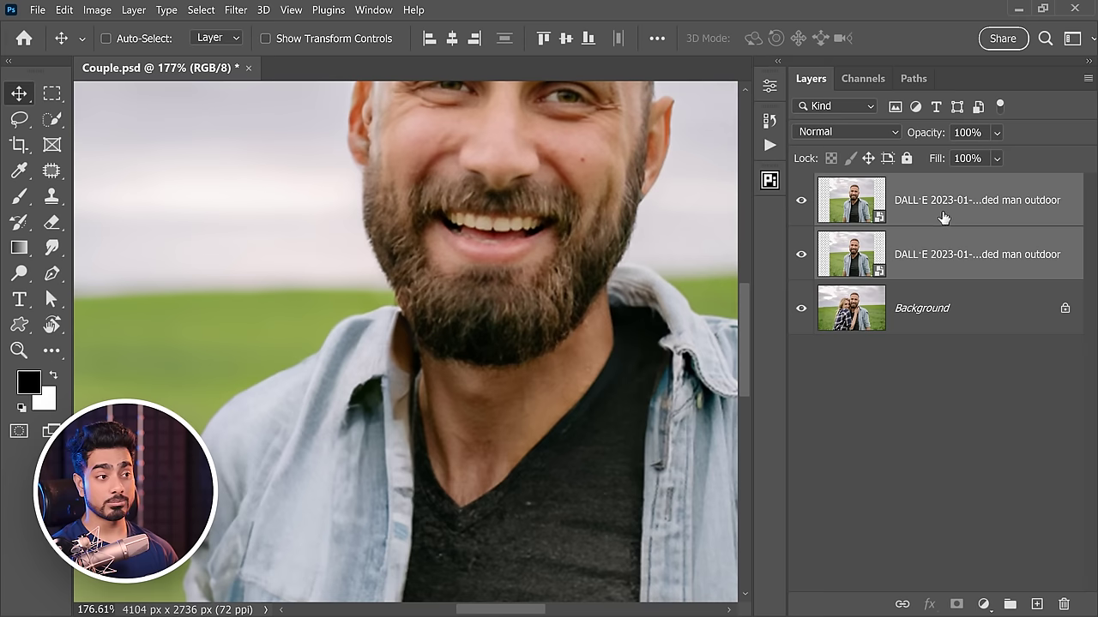
pyautogui.click(934, 218)
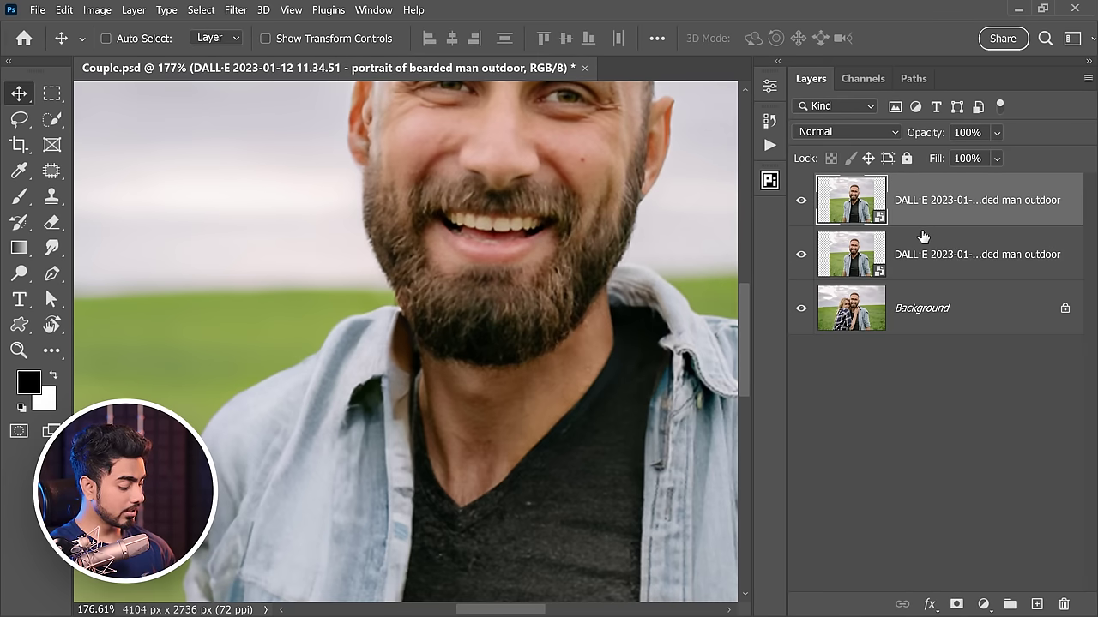
pyautogui.press('ctrl')
pyautogui.keyDown('ctrl'); pyautogui.click(947, 247); pyautogui.keyUp('ctrl')
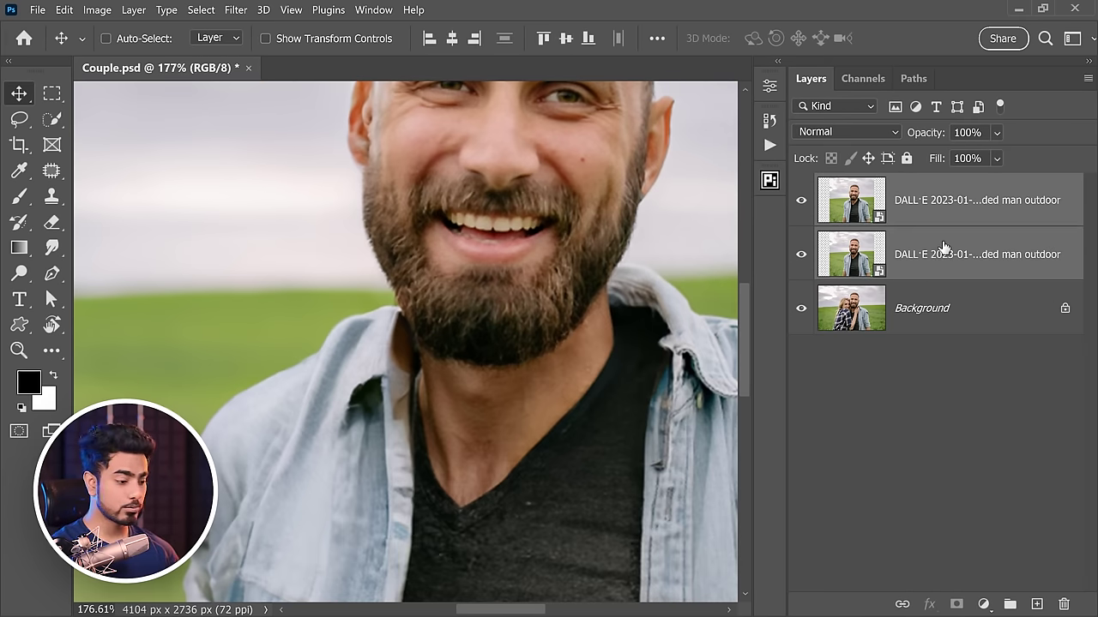
# Group the two DALL·E layers into Group 1 with a hide-all black mask
pyautogui.hotkey('ctrl', 'g')
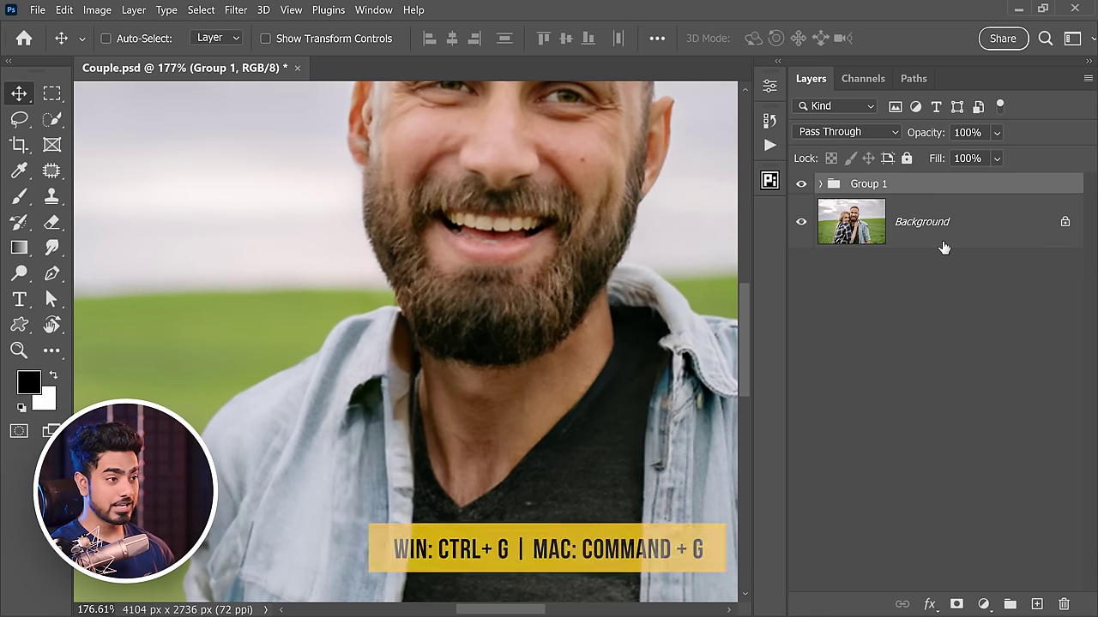
pyautogui.keyDown('alt'); pyautogui.click(959, 604); pyautogui.keyUp('alt')
pyautogui.moveTo(416, 288); pyautogui.dragTo(414, 288)
# Paint white over the woman with an enlarged brush to reveal the man alone
pyautogui.click(28, 202)
pyautogui.moveTo(331, 215); pyautogui.dragTo(344, 227)
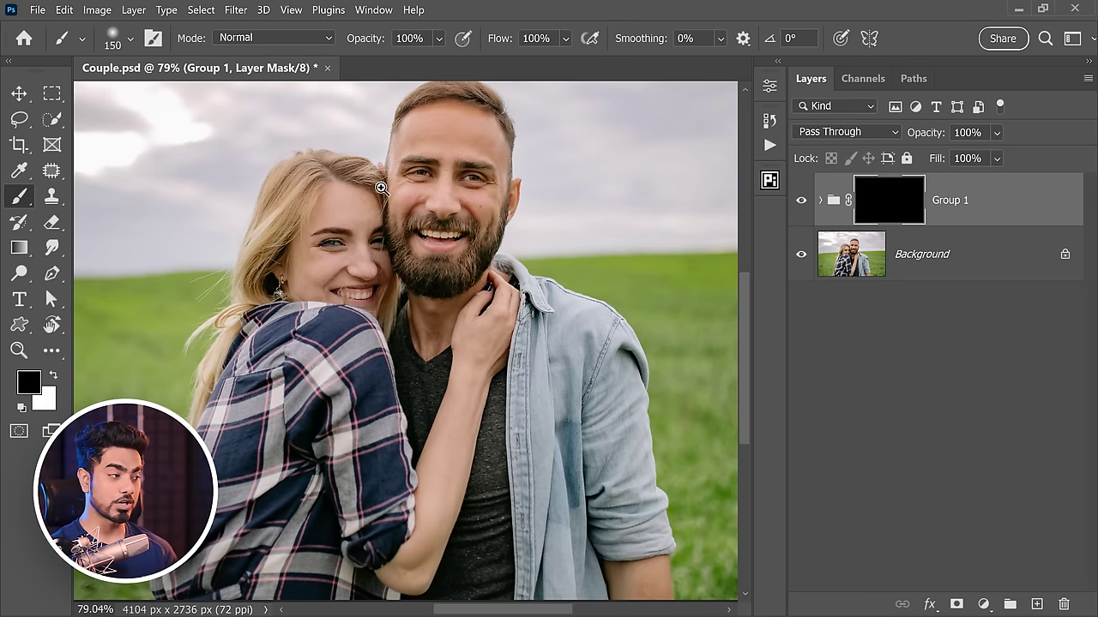
pyautogui.moveTo(392, 182)
pyautogui.mouseDown()
pyautogui.moveTo(369, 205)
pyautogui.moveTo(387, 203)
pyautogui.moveTo(363, 219)
pyautogui.moveTo(385, 236)
pyautogui.moveTo(365, 201)
pyautogui.moveTo(409, 213)
pyautogui.moveTo(446, 456)
pyautogui.moveTo(510, 326)
pyautogui.mouseUp()
pyautogui.press(']')
pyautogui.press(']')
pyautogui.press(']')
pyautogui.press(']')
pyautogui.press(']')
pyautogui.press(']')
pyautogui.press(']')
pyautogui.moveTo(417, 514)
pyautogui.mouseDown()
pyautogui.moveTo(355, 225)
pyautogui.moveTo(287, 301)
pyautogui.moveTo(297, 360)
pyautogui.moveTo(266, 507)
pyautogui.moveTo(377, 547)
pyautogui.moveTo(358, 309)
pyautogui.moveTo(306, 502)
pyautogui.mouseUp()
# Expand Group 1, hide the top DALL·E layer, and move the other layer above it
pyautogui.scroll(3, 428, 331)
pyautogui.press('[')
pyautogui.scroll(3, 399, 341)
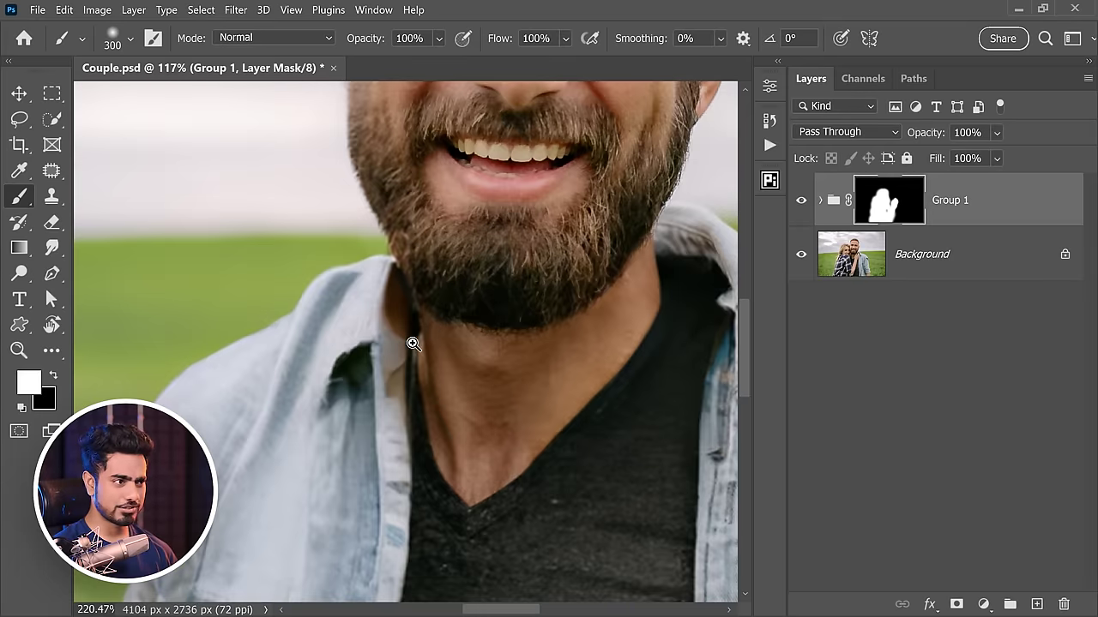
pyautogui.click(819, 201)
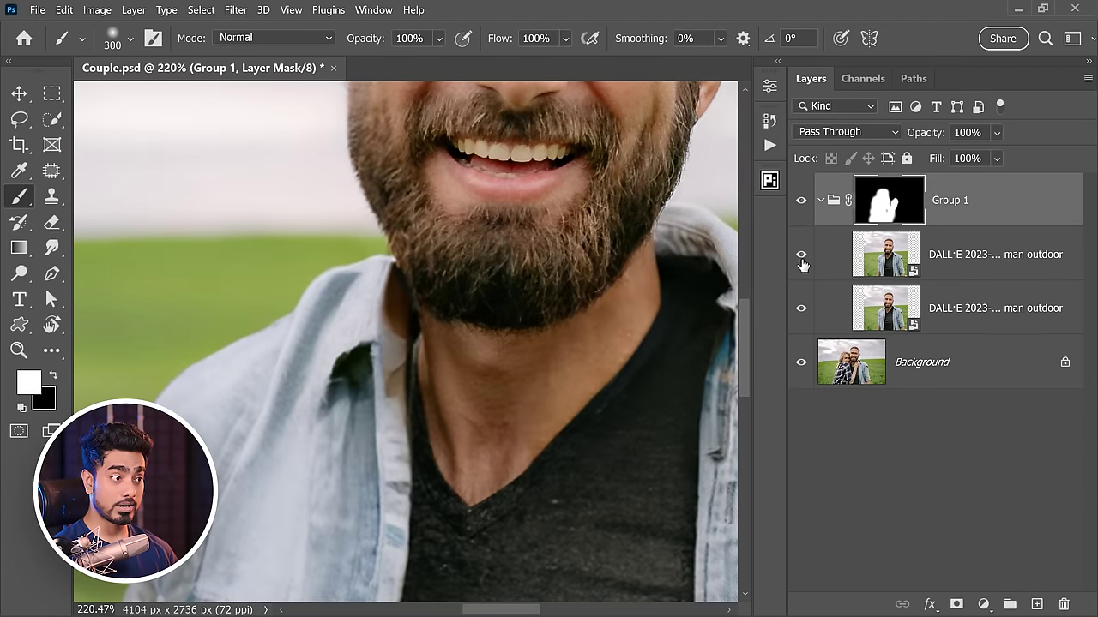
pyautogui.click(801, 256)
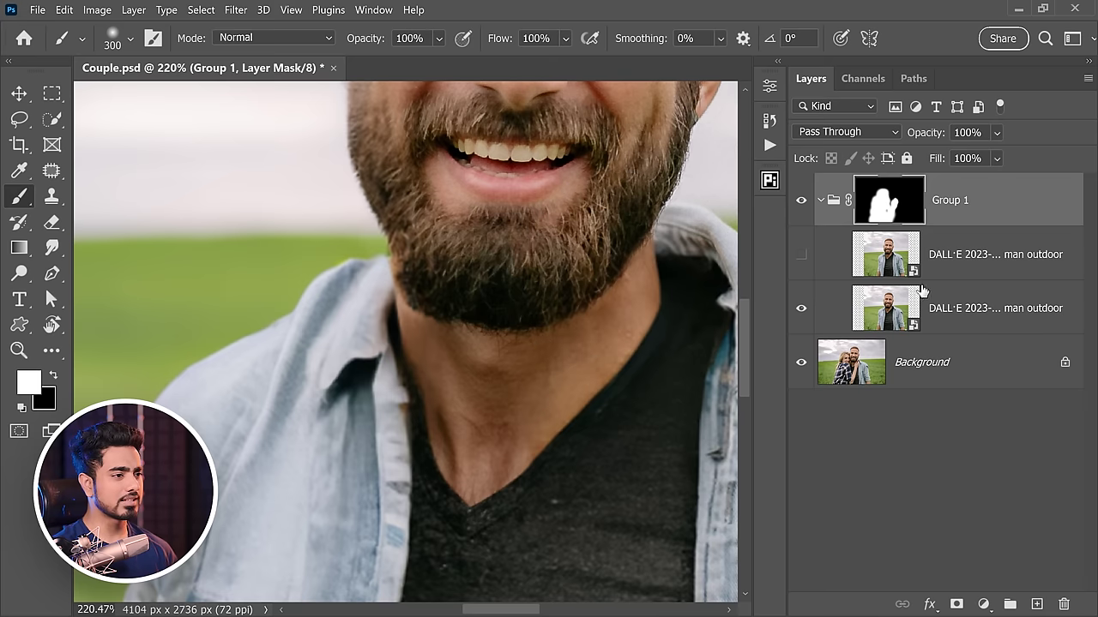
pyautogui.click(958, 311)
pyautogui.moveTo(959, 310); pyautogui.dragTo(893, 275)
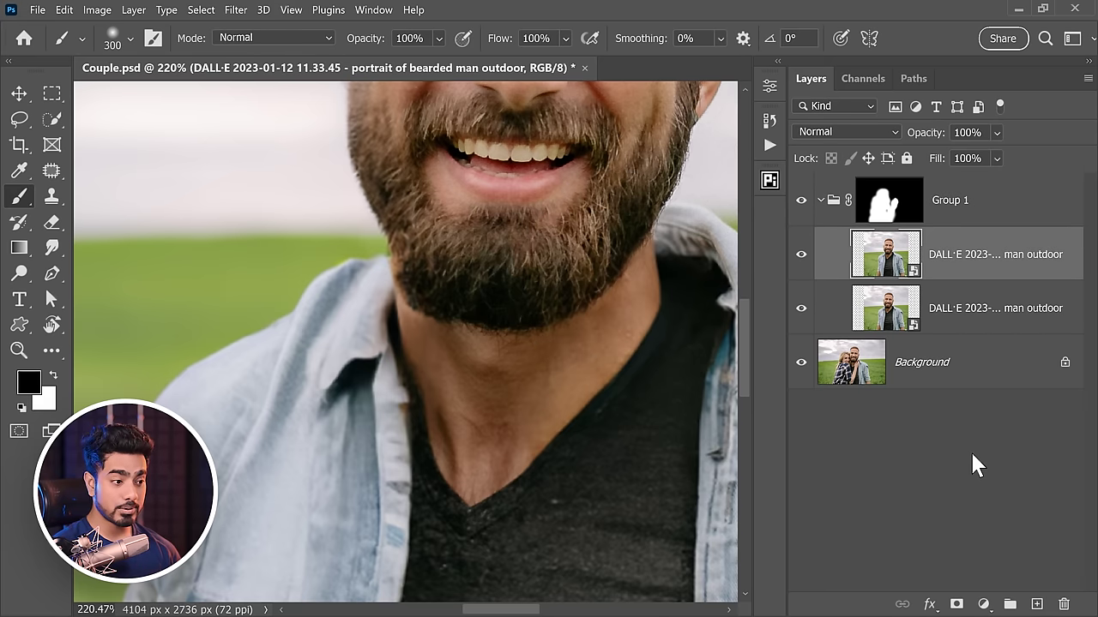
# Give that layer a black mask, reveal a small collar patch, and nudge it about 20 px right
pyautogui.keyDown('alt'); pyautogui.click(957, 605); pyautogui.keyUp('alt')
pyautogui.press('[')
pyautogui.press('[')
pyautogui.press('[')
pyautogui.press('[')
pyautogui.press('[')
pyautogui.press('[')
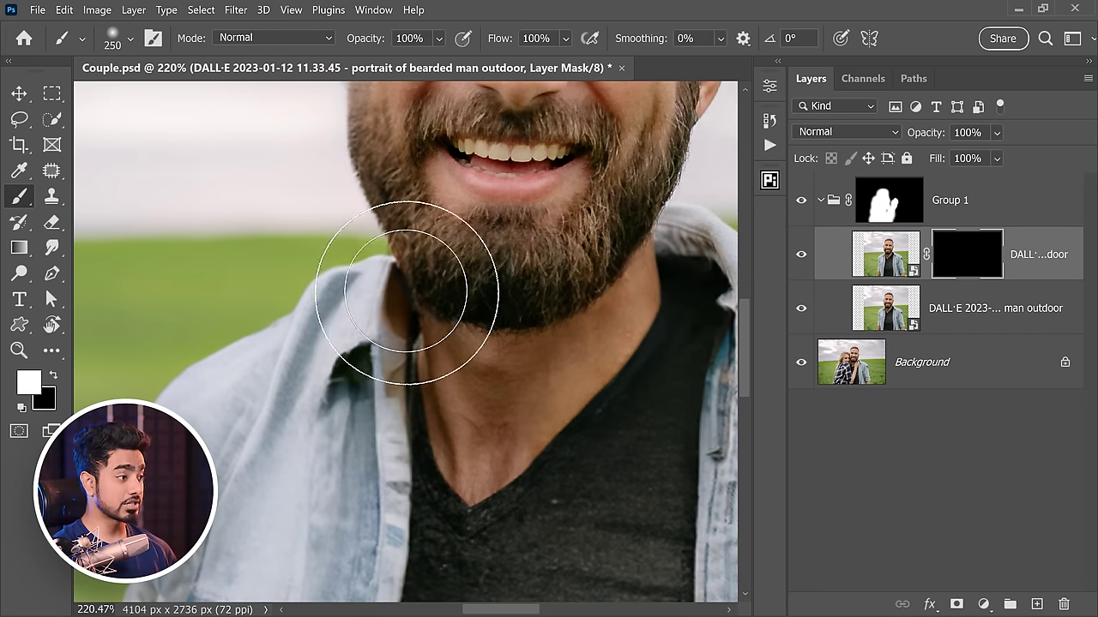
pyautogui.press(']')
pyautogui.press(']')
pyautogui.press(']')
pyautogui.moveTo(382, 339)
pyautogui.mouseDown()
pyautogui.moveTo(397, 381)
pyautogui.moveTo(365, 380)
pyautogui.mouseUp()
pyautogui.hotkey('ctrl', 't')
pyautogui.moveTo(378, 334); pyautogui.dragTo(421, 359)
pyautogui.scroll(-1, 388, 264)
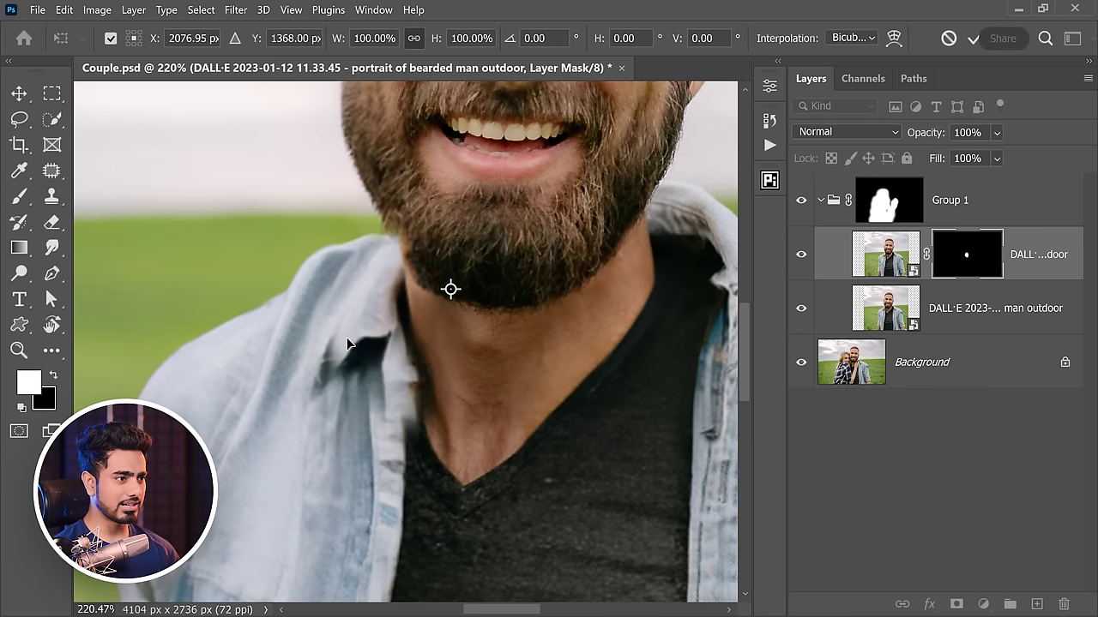
pyautogui.press('Return')
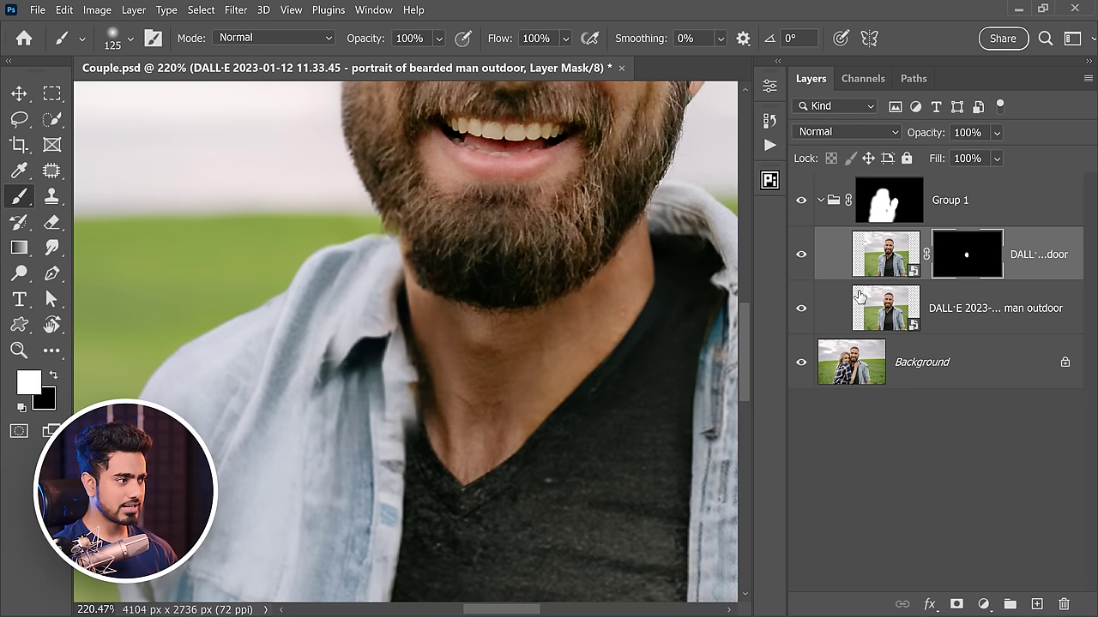
# Copy the collar selection to Layer 1, hide the DALL·E layer, and warp the patch over the collar edge
pyautogui.keyDown('ctrl'); pyautogui.click(969, 252); pyautogui.keyUp('ctrl')
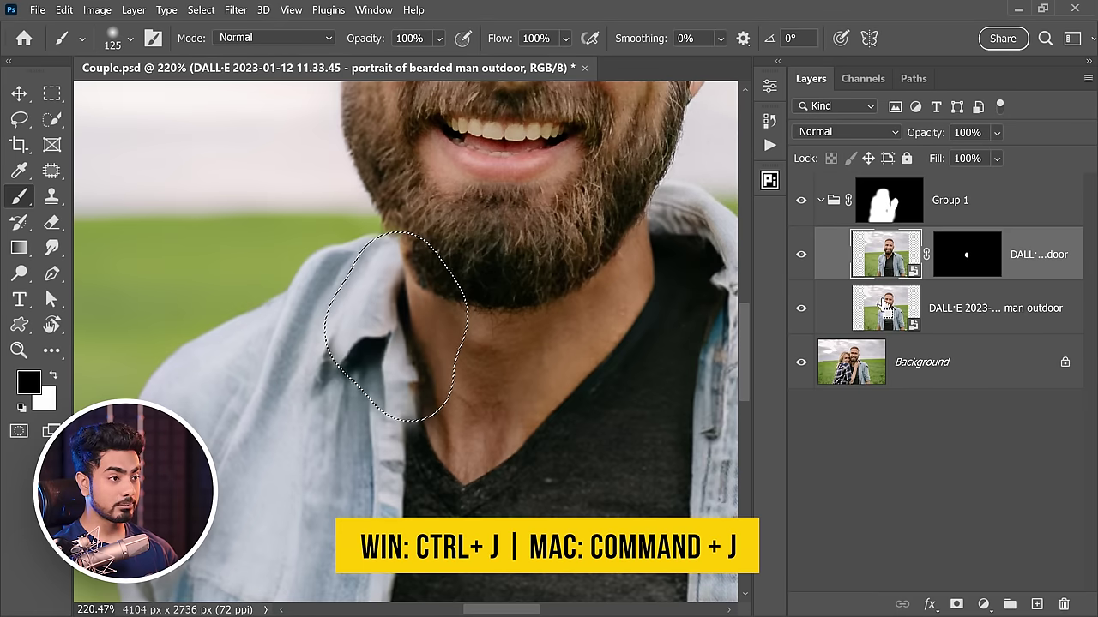
pyautogui.hotkey('ctrl', 'j')
pyautogui.click(801, 307)
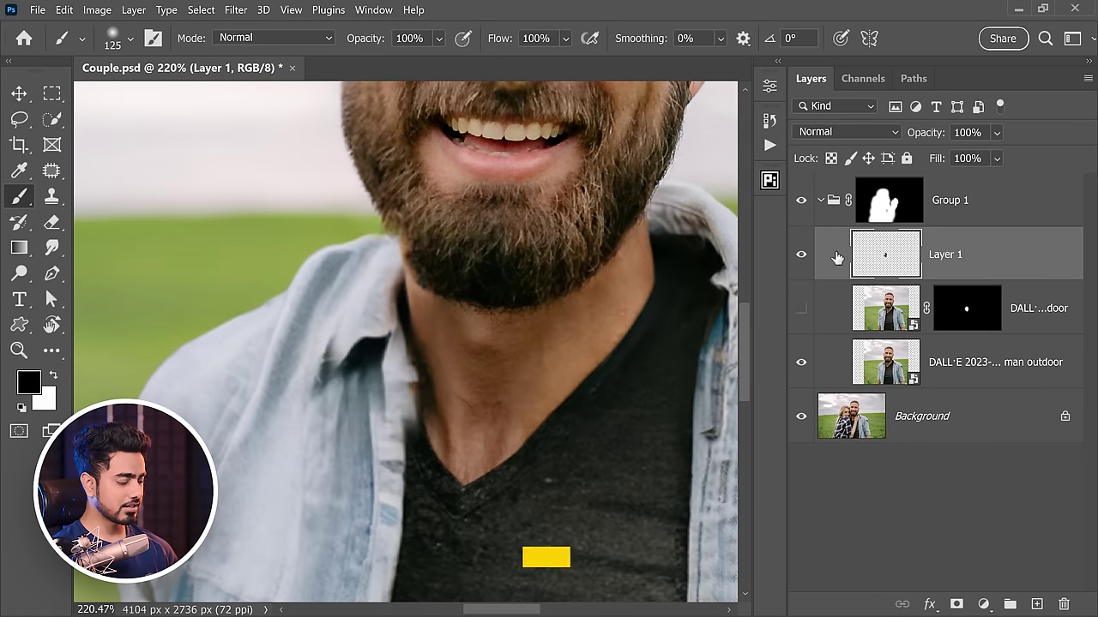
pyautogui.hotkey('ctrl', 't')
pyautogui.rightClick(440, 302)
pyautogui.click(469, 375)
pyautogui.moveTo(314, 368)
pyautogui.mouseDown()
pyautogui.moveTo(321, 350)
pyautogui.moveTo(431, 429)
pyautogui.moveTo(417, 247)
pyautogui.mouseUp()
pyautogui.press('Return')
# Add a white mask to Layer 1 and ready the brush for blending it near the beard
pyautogui.press('b')
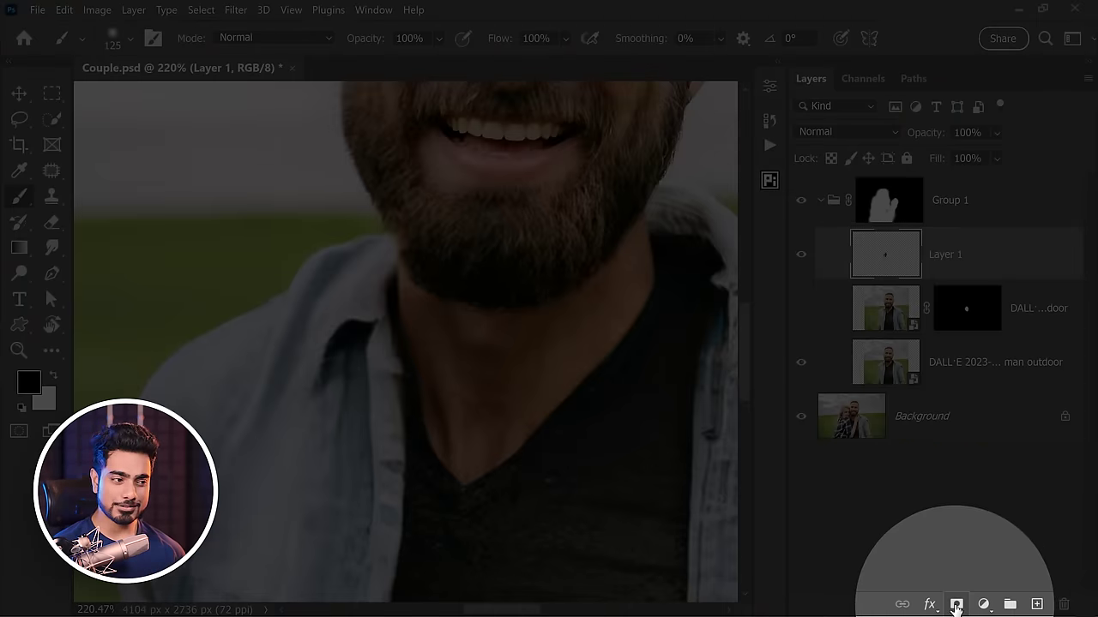
pyautogui.click(957, 604)
pyautogui.press('x')
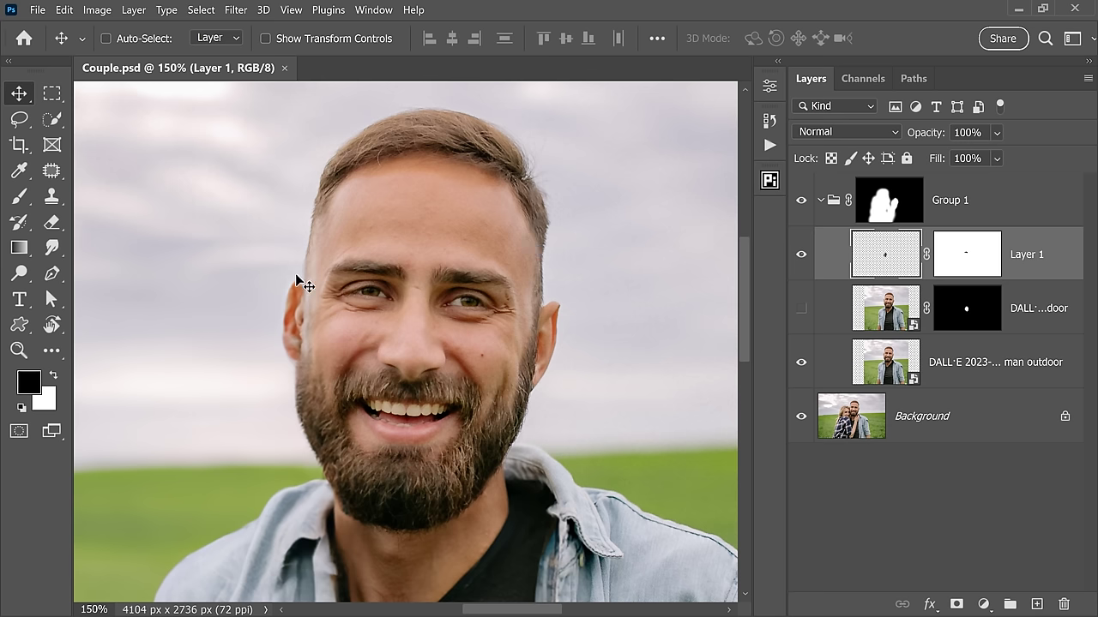
# Lasso the ear on the right of the face, copy it to Layer 2, and move Layer 2 above Group 1
pyautogui.click(907, 408)
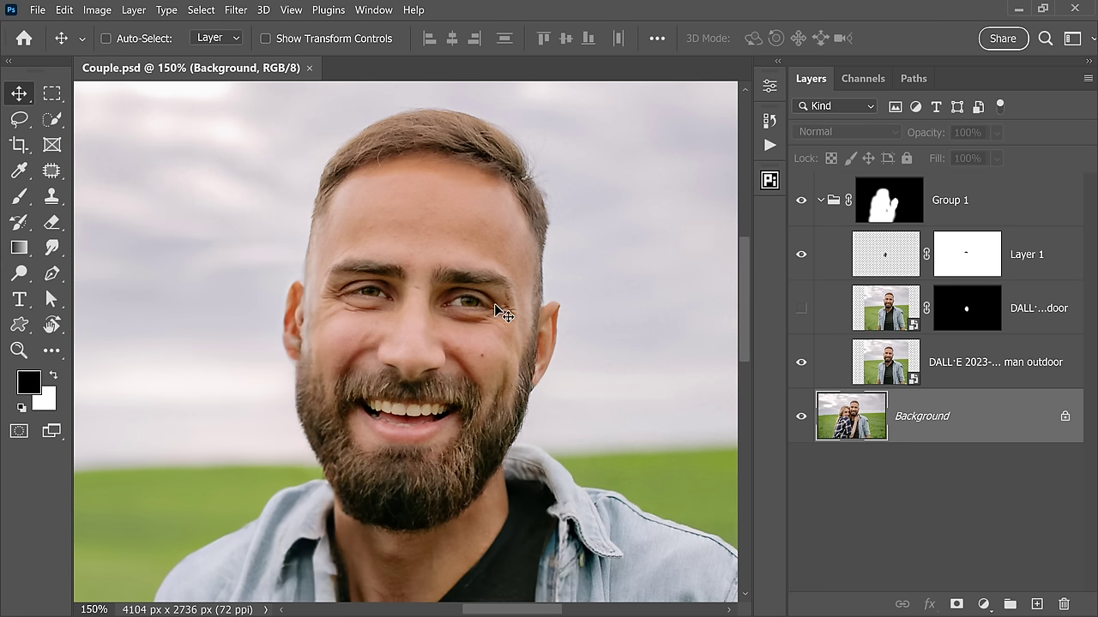
pyautogui.click(820, 201)
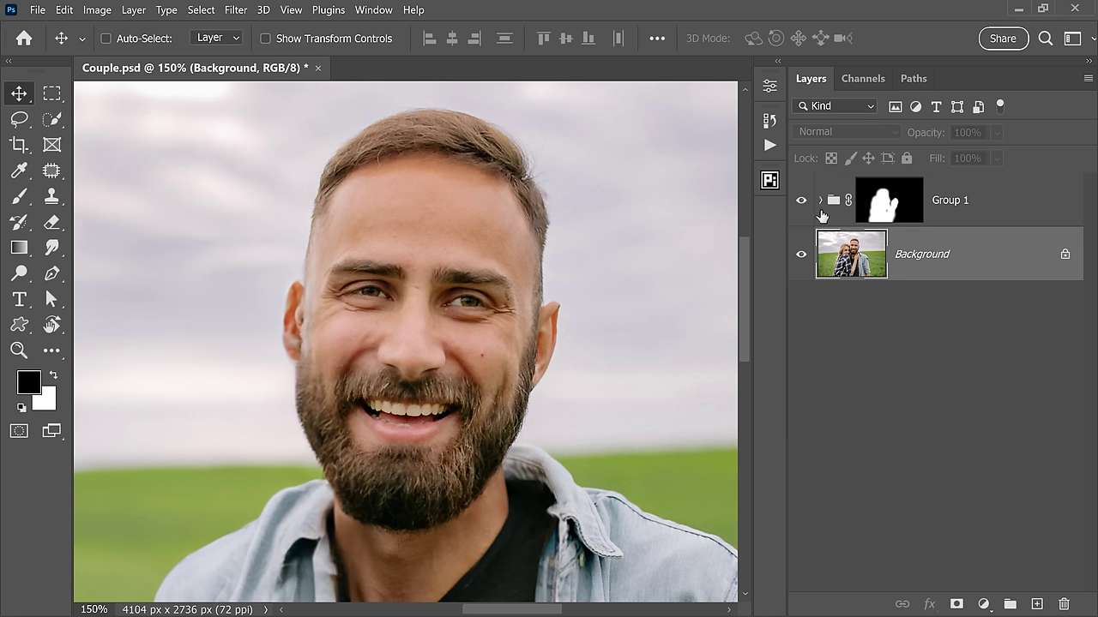
pyautogui.click(20, 122)
pyautogui.moveTo(568, 256); pyautogui.dragTo(515, 295)
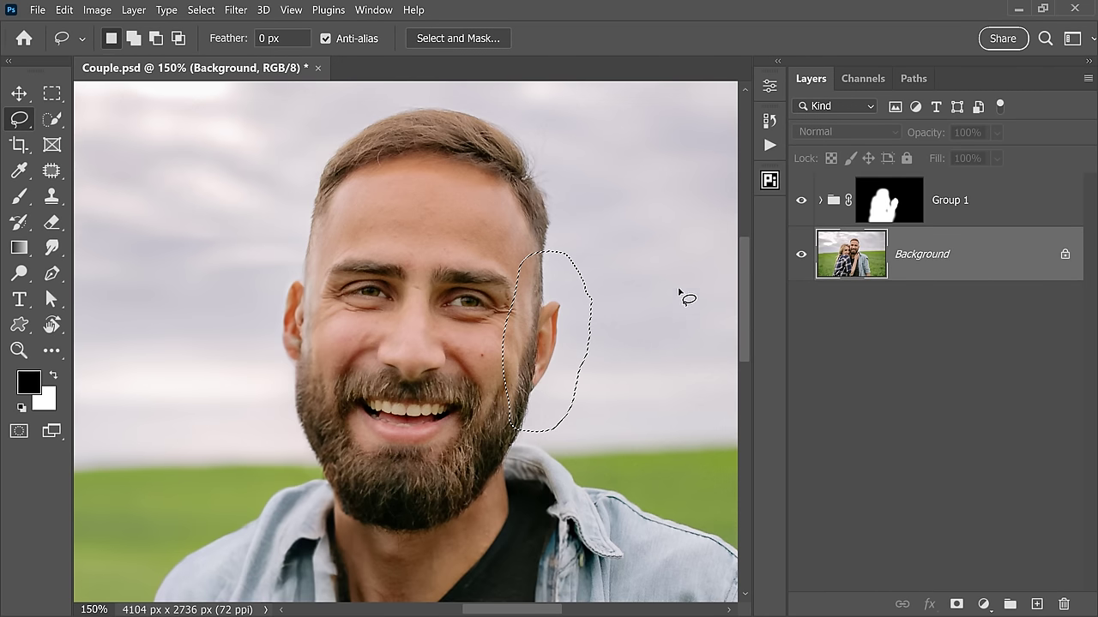
pyautogui.hotkey('ctrl', 'j')
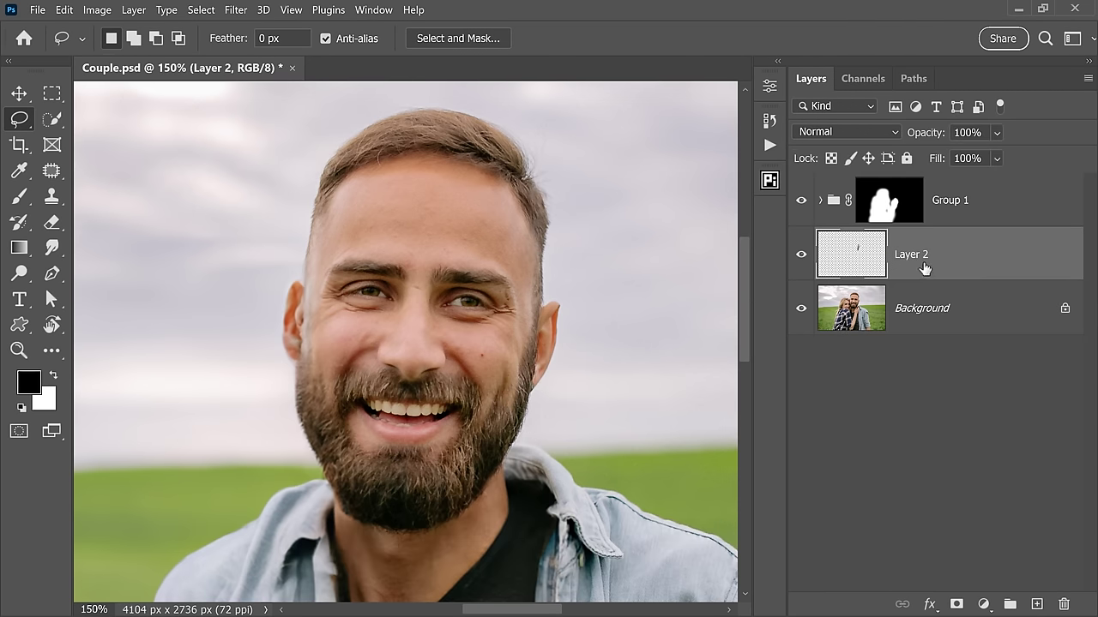
pyautogui.moveTo(926, 269); pyautogui.dragTo(969, 183)
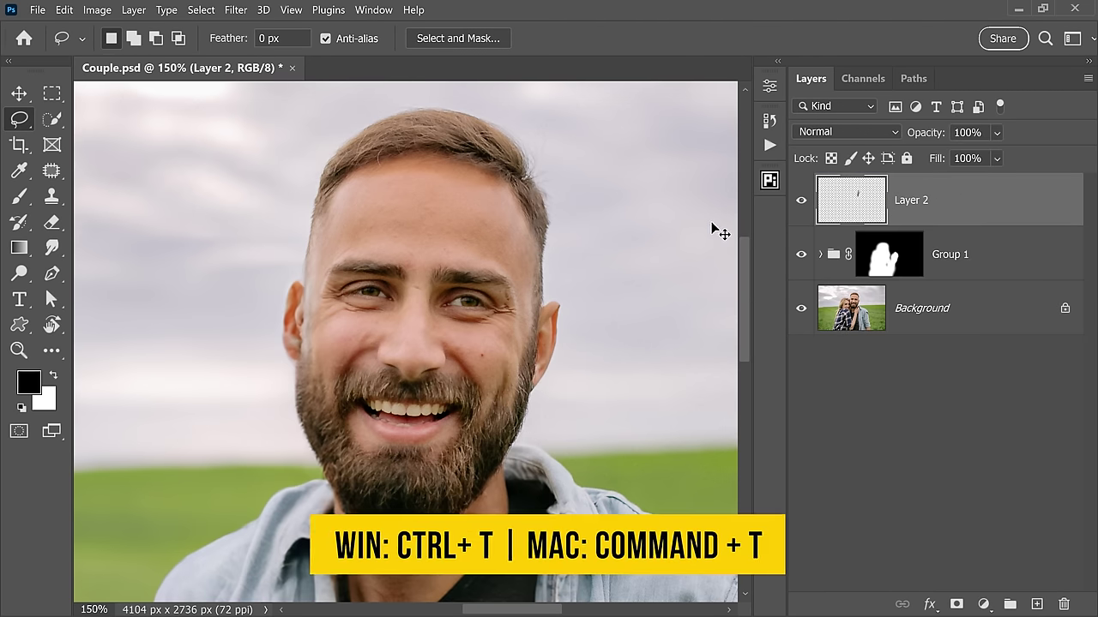
# Flip the ear copy horizontally and position it on the left side of the face, using 54% opacity temporarily
pyautogui.hotkey('ctrl', 't')
pyautogui.rightClick(549, 335)
pyautogui.click(612, 592)
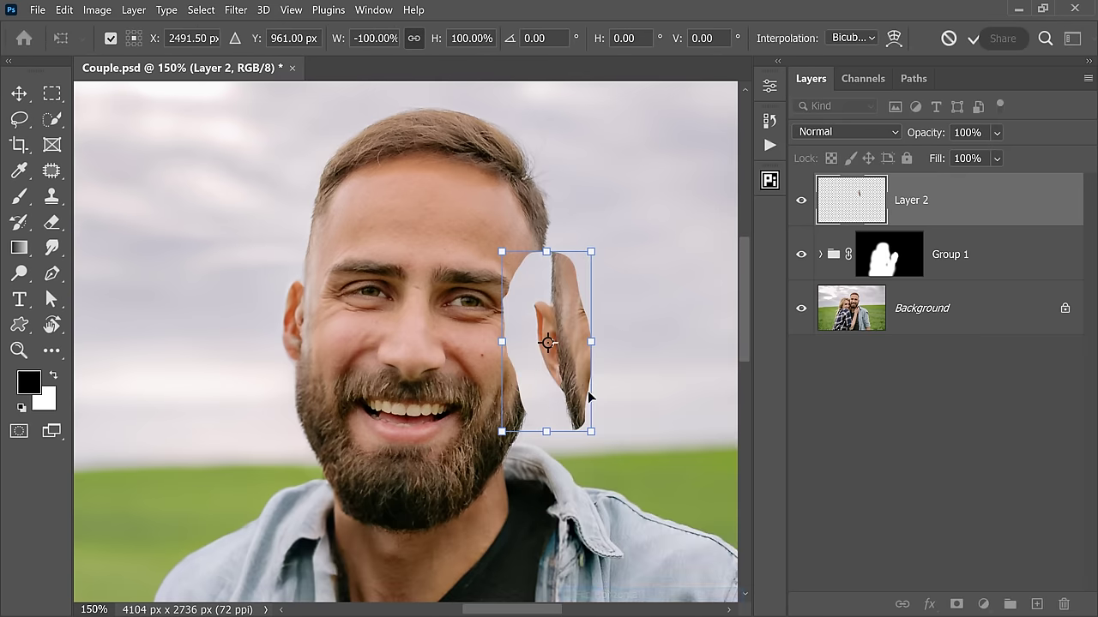
pyautogui.moveTo(926, 140); pyautogui.dragTo(889, 140)
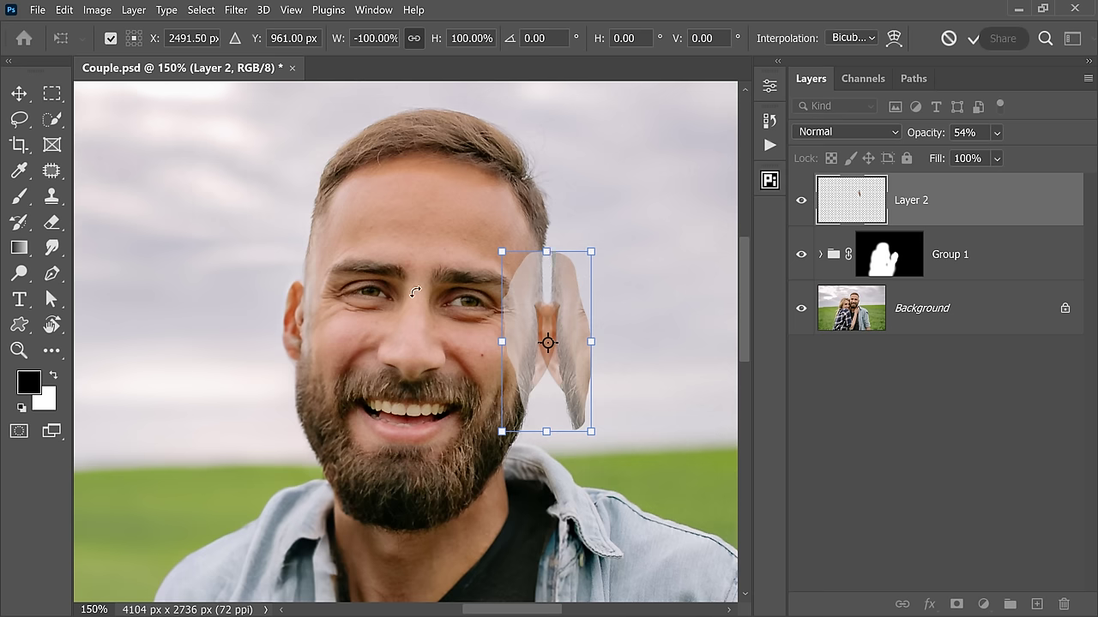
pyautogui.moveTo(540, 351)
pyautogui.mouseDown()
pyautogui.moveTo(287, 332)
pyautogui.moveTo(286, 318)
pyautogui.mouseUp()
pyautogui.press('Return')
pyautogui.press('l')
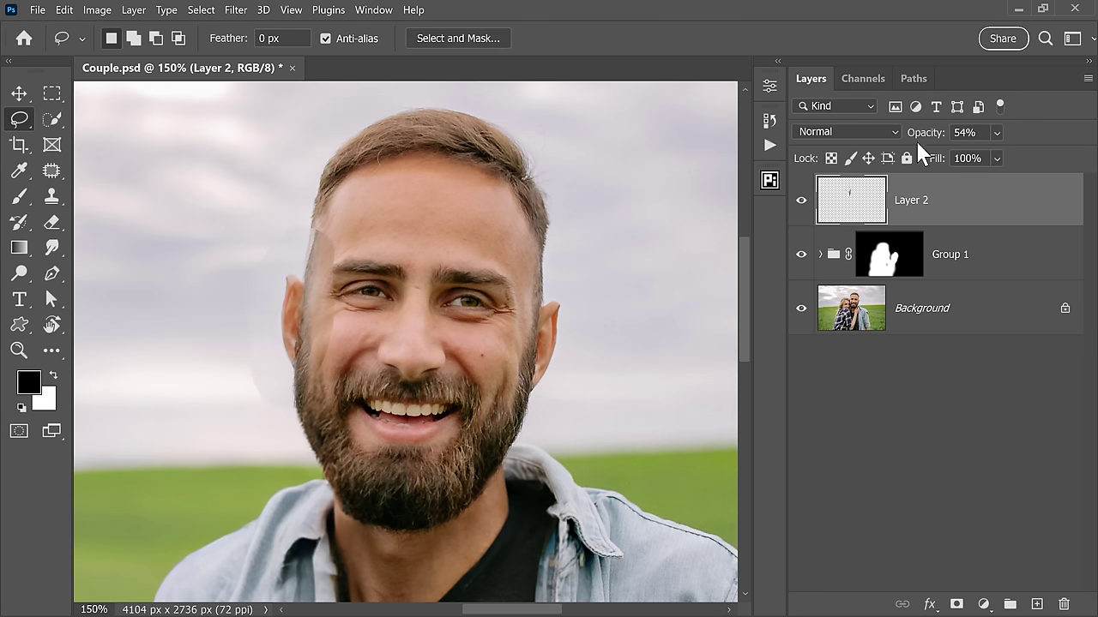
pyautogui.press('Return')
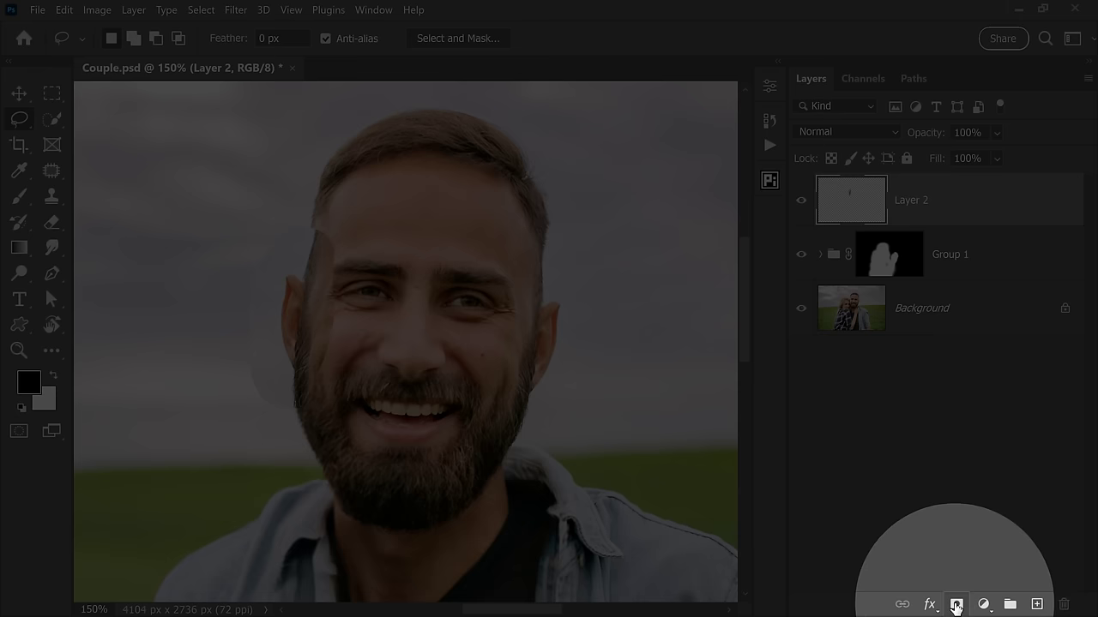
# Add a white mask to Layer 2 and set a size 90 brush with the whole image in view
pyautogui.click(956, 604)
pyautogui.press('b')
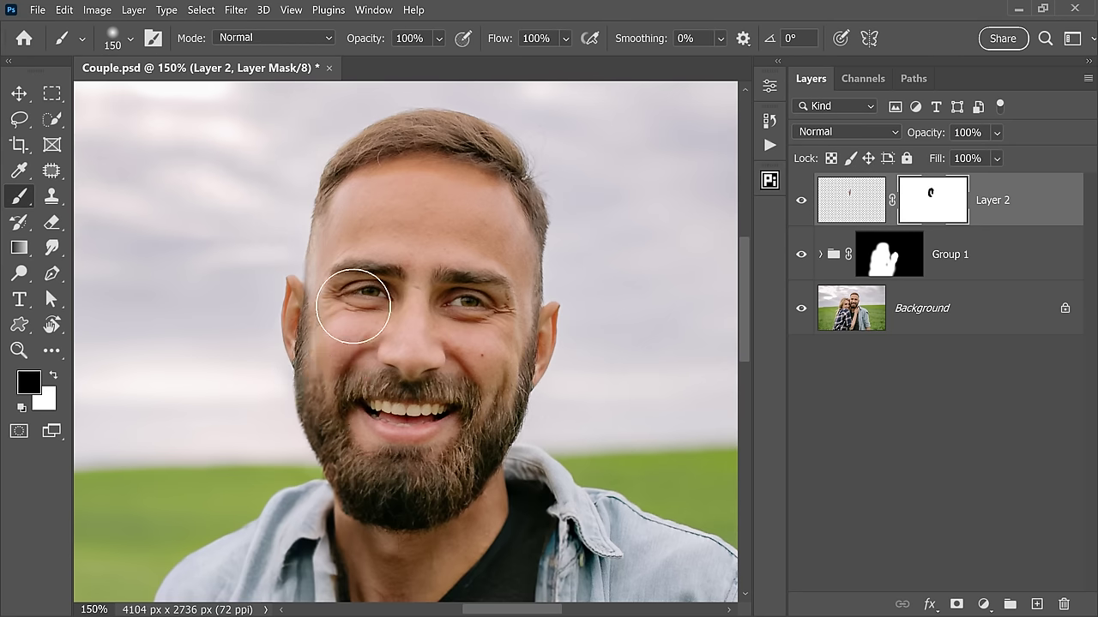
pyautogui.press('[')
pyautogui.press('[')
pyautogui.press('[')
pyautogui.hotkey('ctrl', '0')
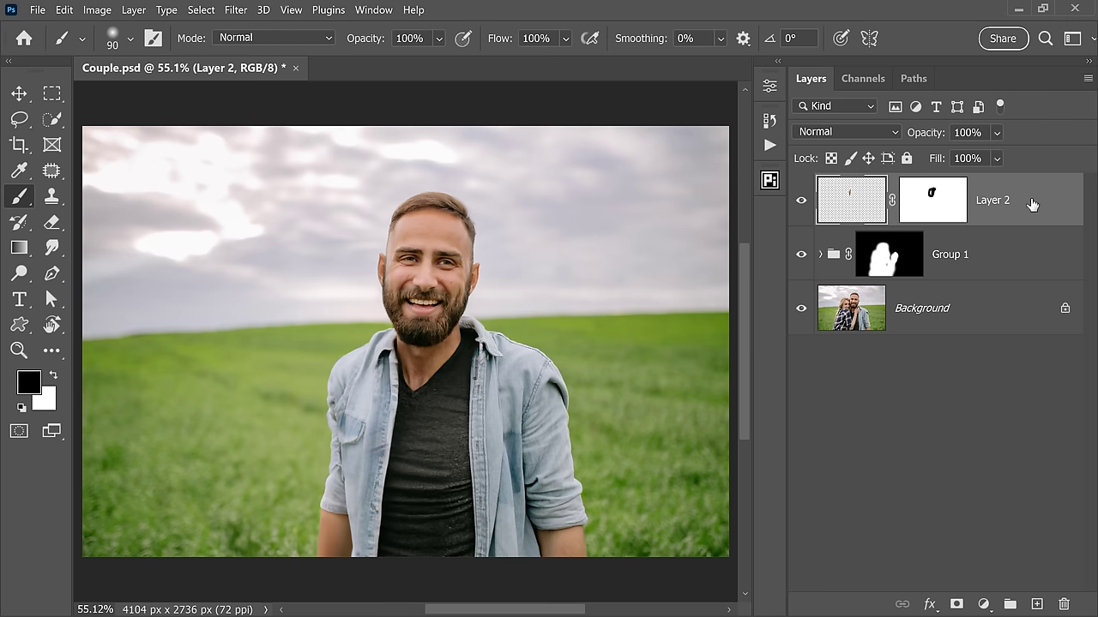
# Warp the mirrored ear so it fits the shape of the head
pyautogui.hotkey('ctrl', 't')
pyautogui.scroll(5, 385, 265)
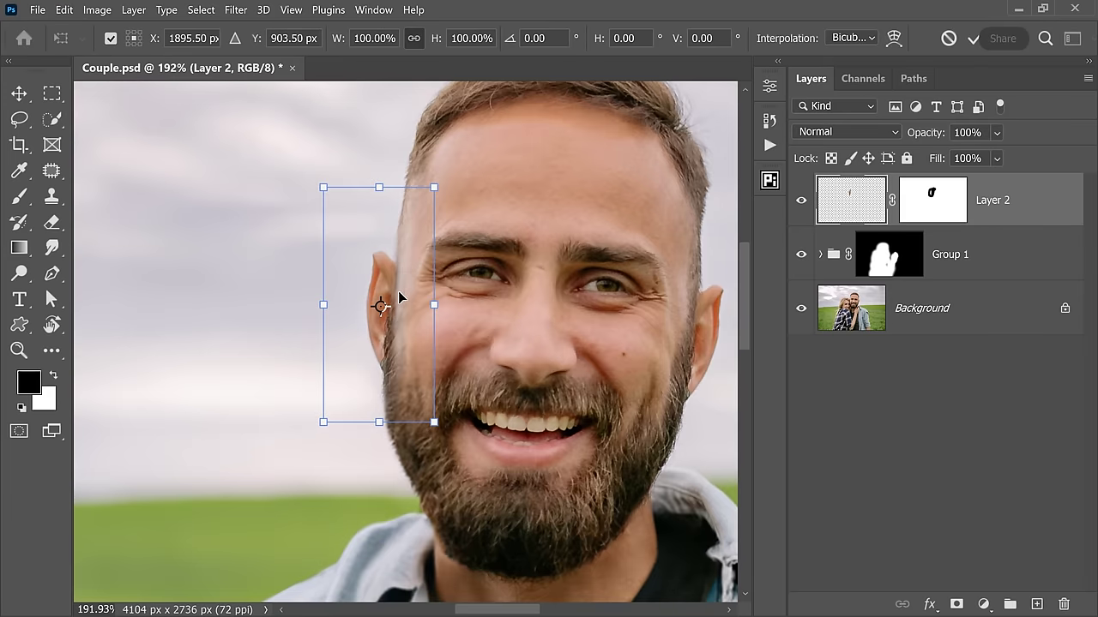
pyautogui.rightClick(408, 286)
pyautogui.click(441, 373)
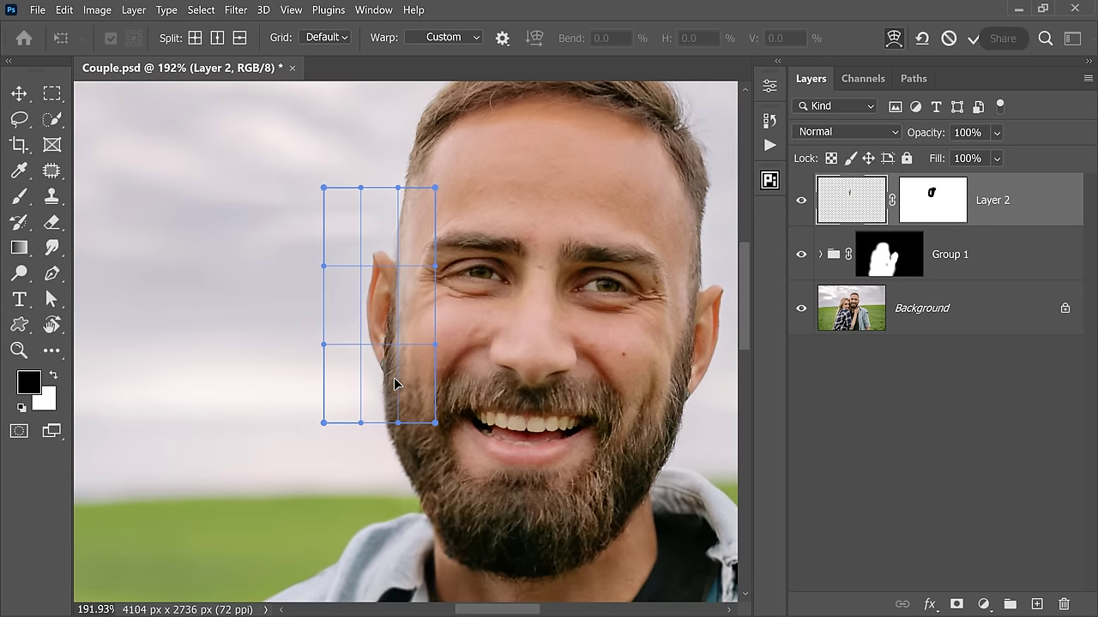
pyautogui.moveTo(374, 235); pyautogui.dragTo(417, 282)
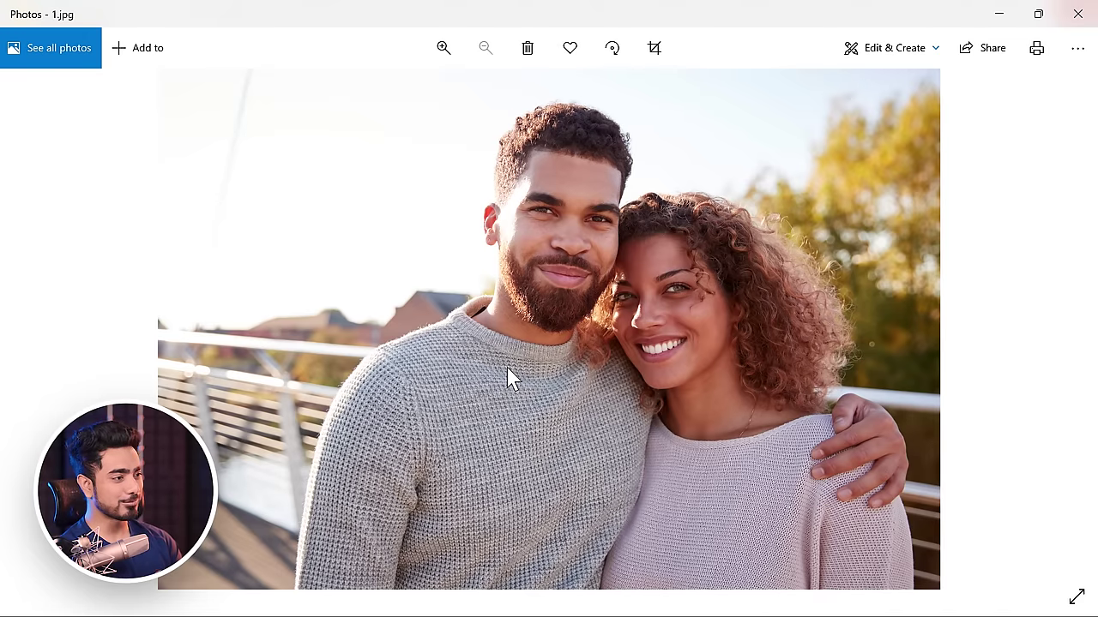
pyautogui.press('Right')
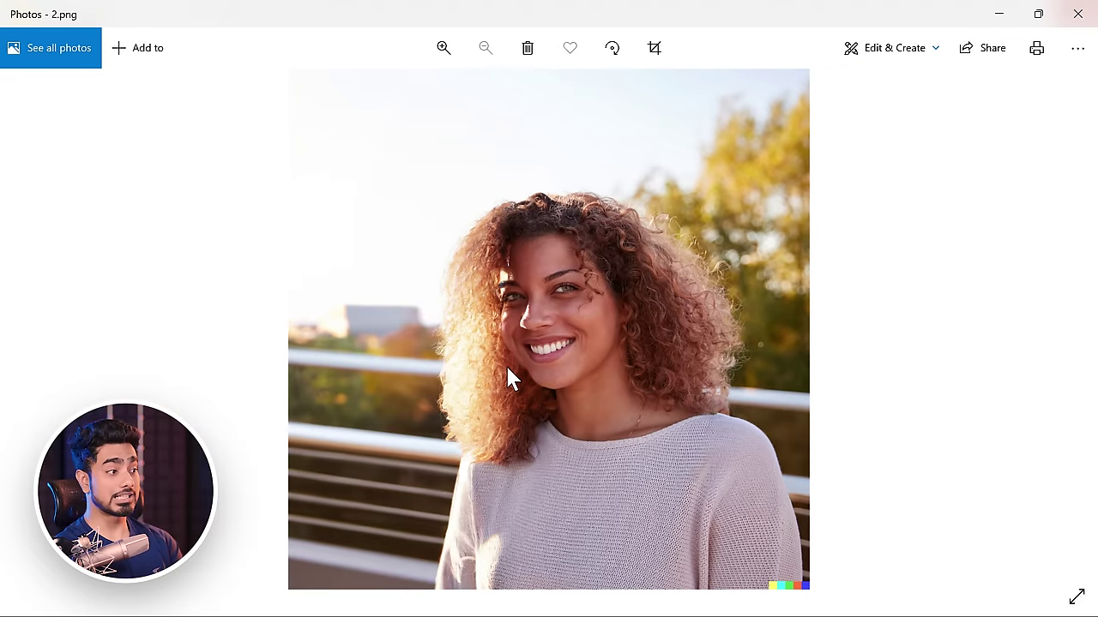
pyautogui.press('Left')
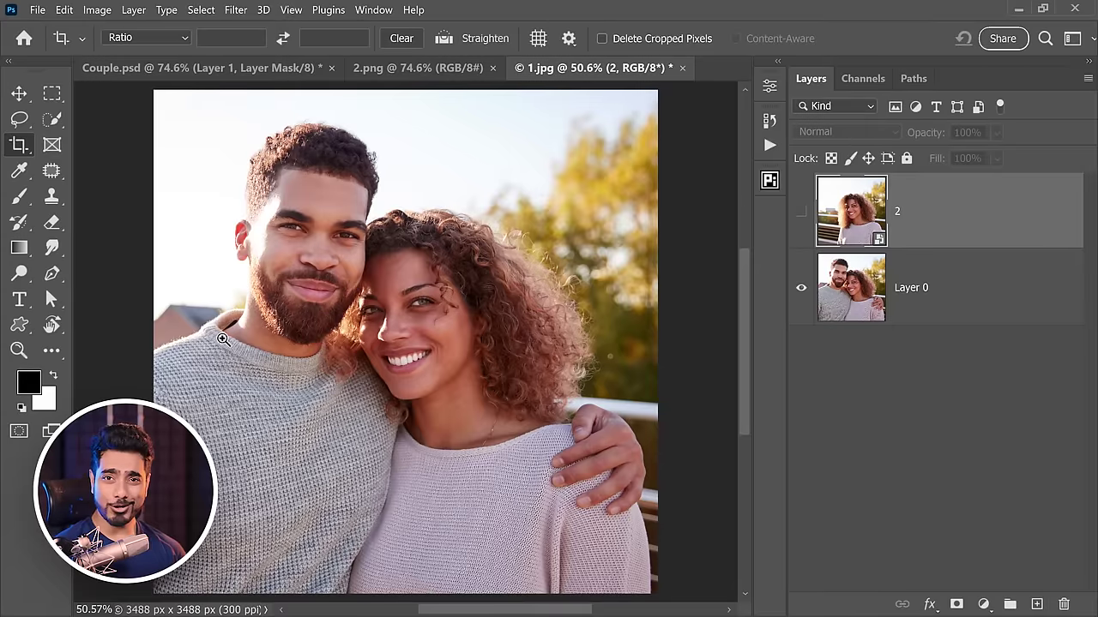
# Turn on layer 2 in 1.jpg to show the woman alone, then zoom in on her hair edge and back out
pyautogui.scroll(3, 223, 339)
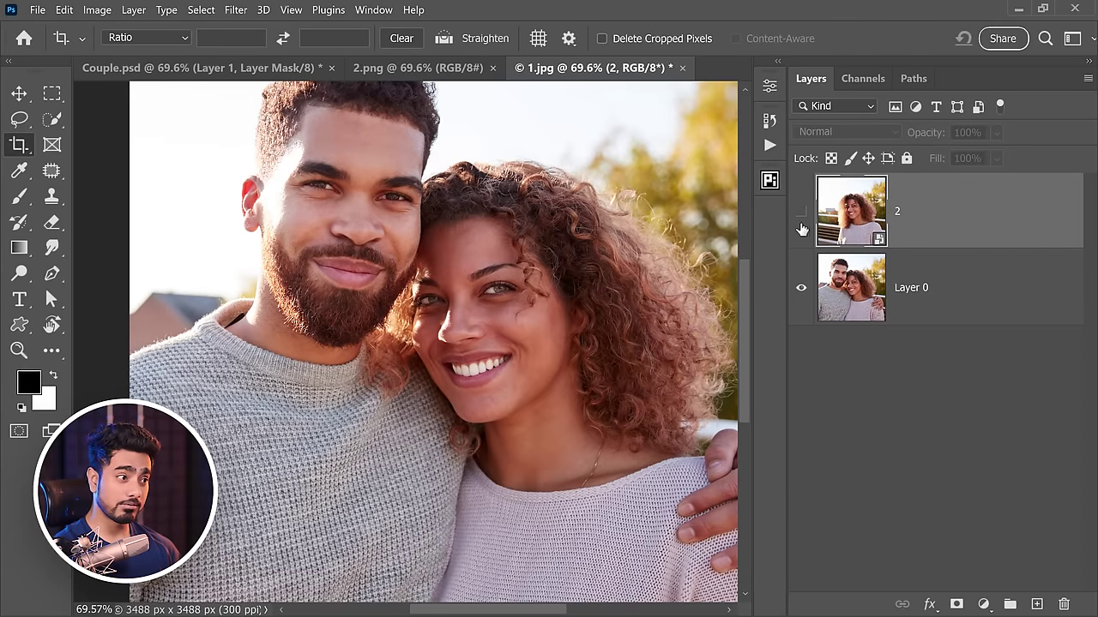
pyautogui.click(801, 212)
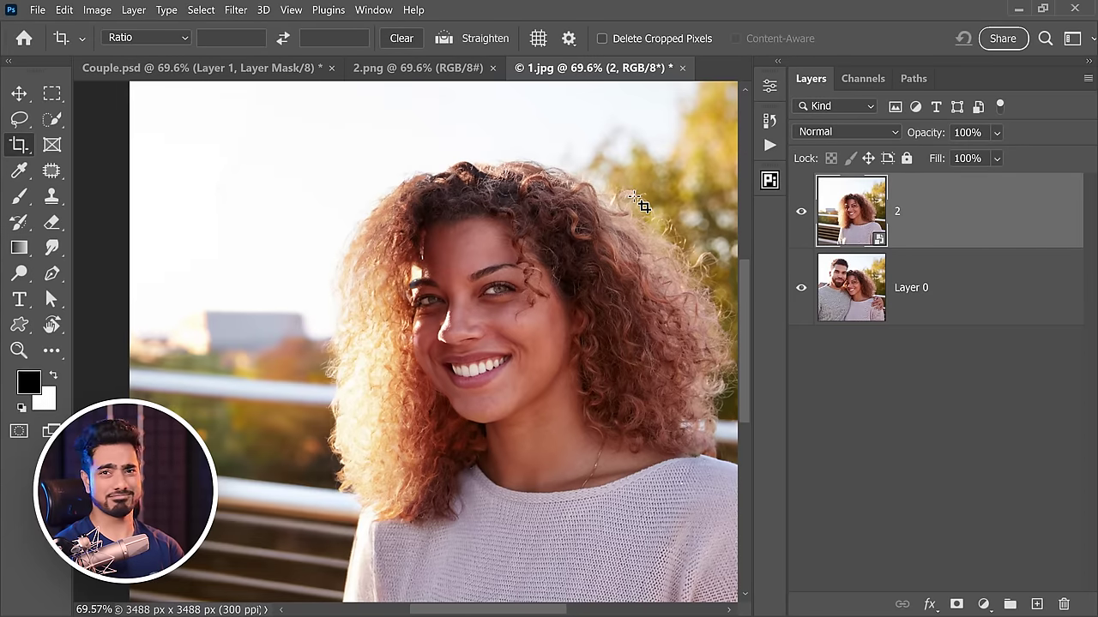
pyautogui.scroll(5, 382, 422)
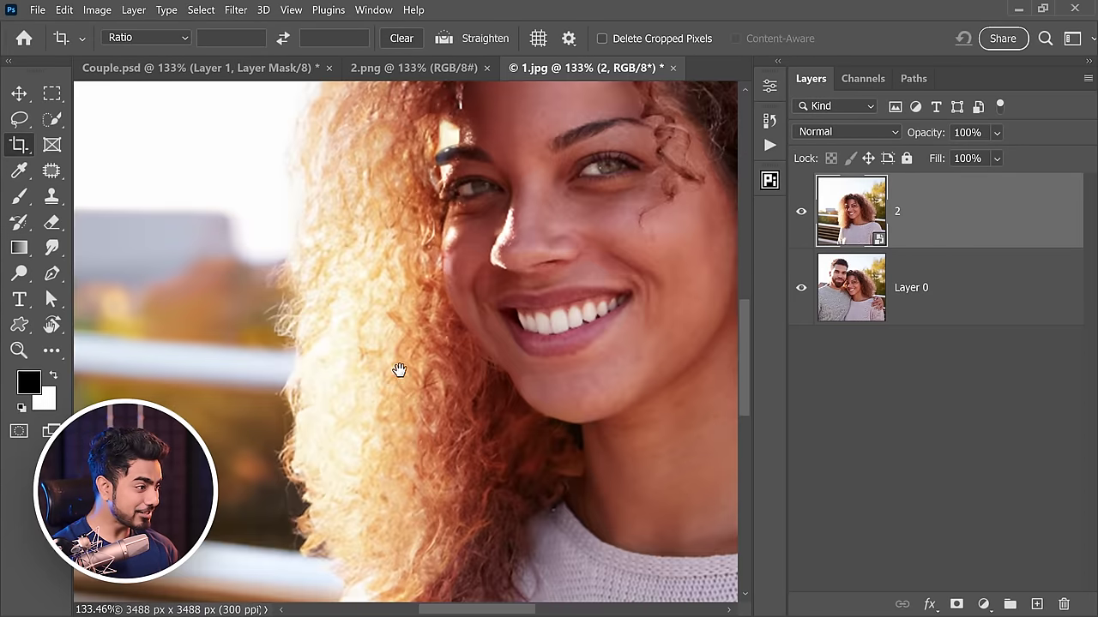
pyautogui.scroll(10, 371, 459)
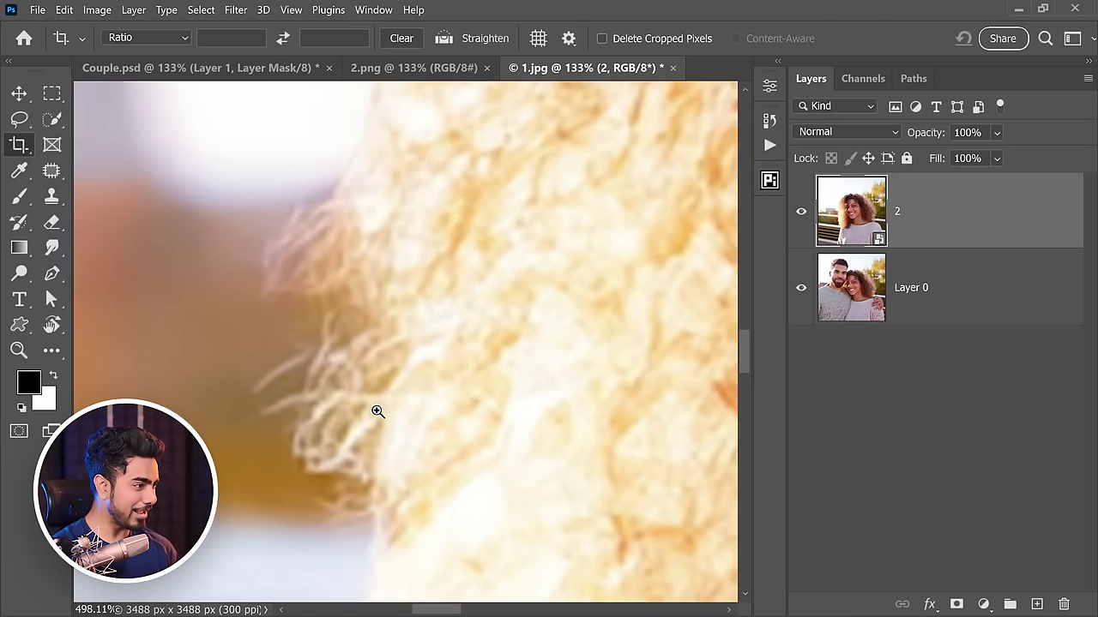
pyautogui.scroll(-12, 392, 312)
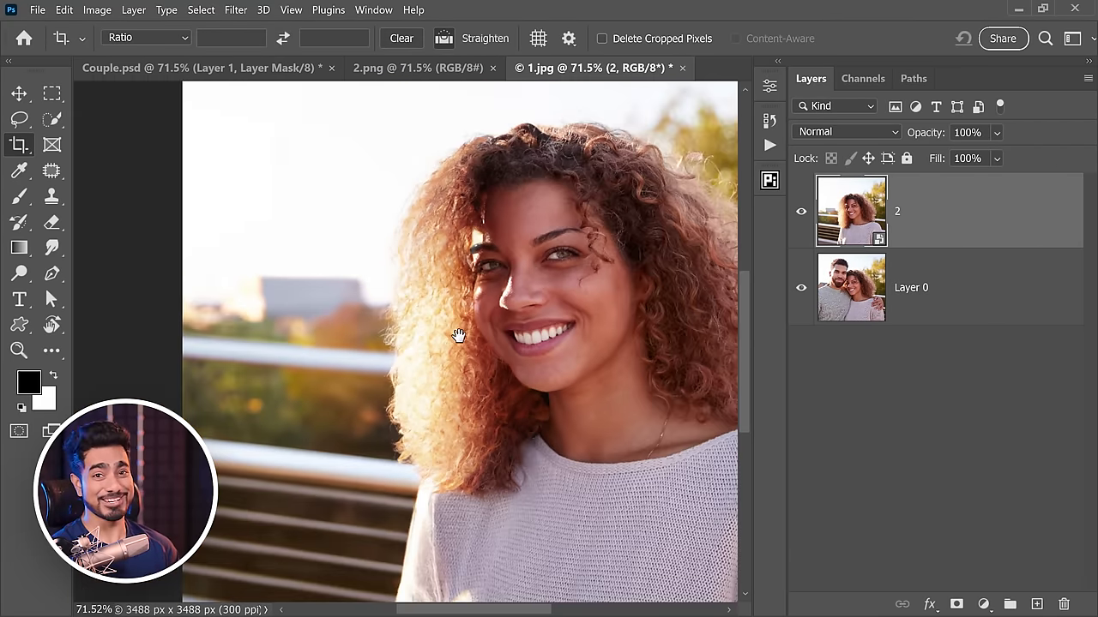